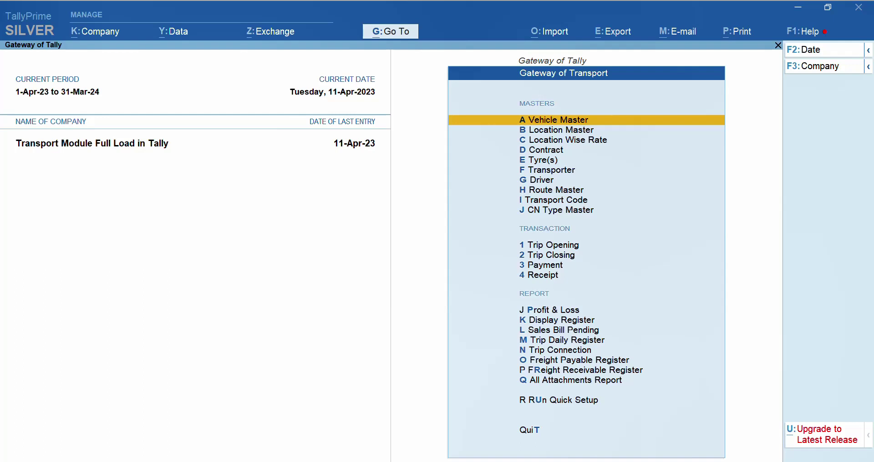
- Open vehicle CG 04 1234 from the Vehicle Master for alteration and review its vehicle type
key(Down)
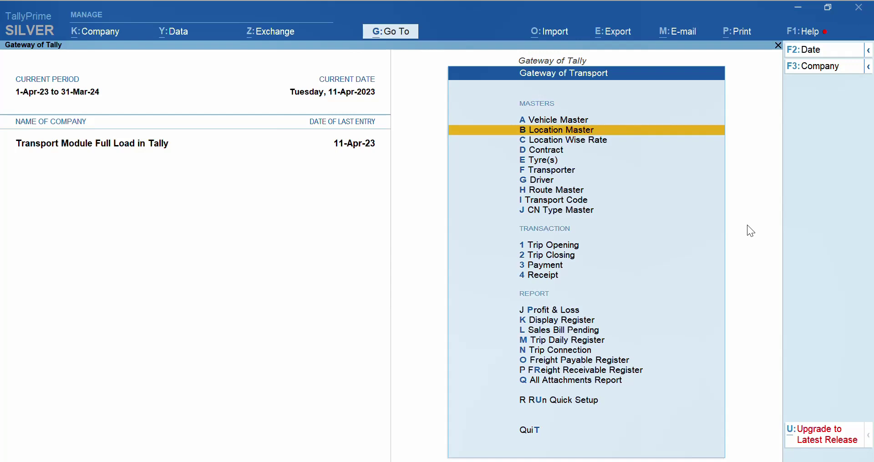
key(Up)
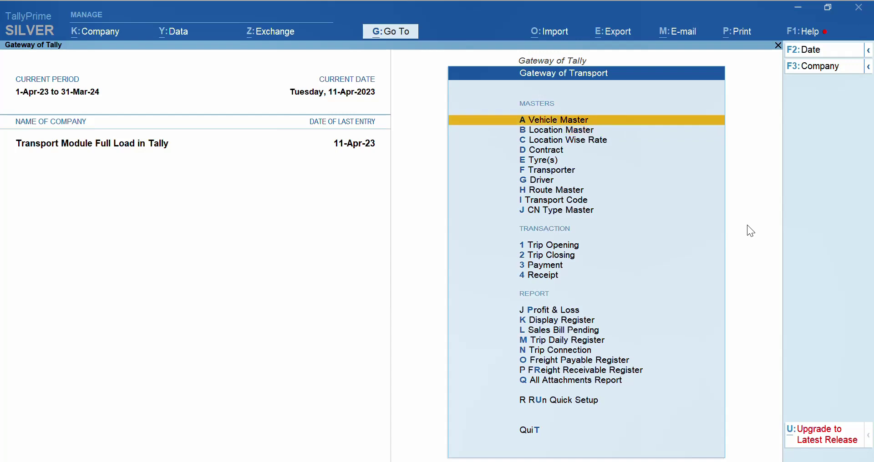
key(Return)
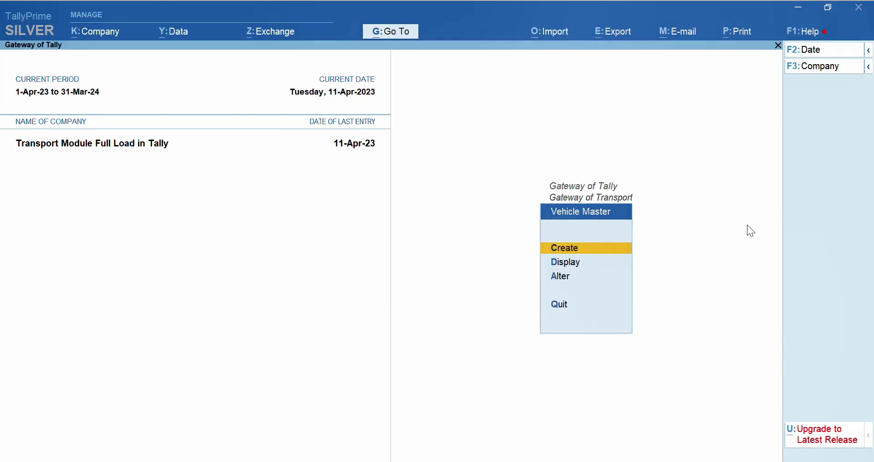
key(Down)
key(Down)
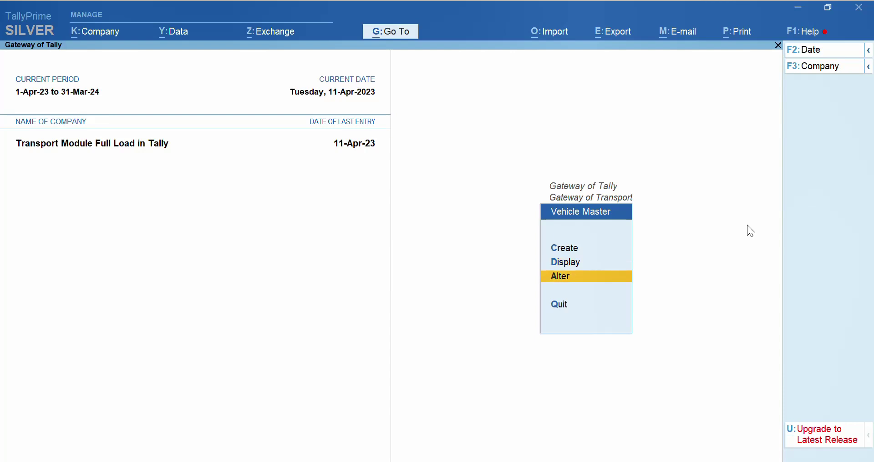
key(Return)
key(Down)
key(Return)
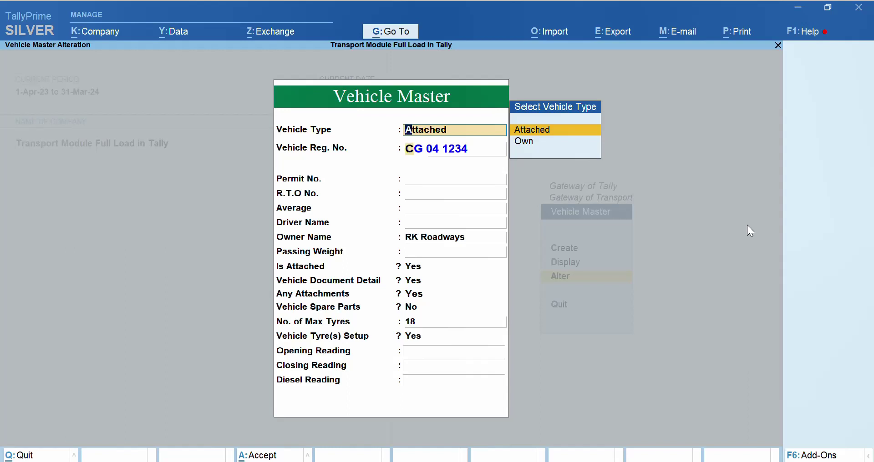
key(Return)
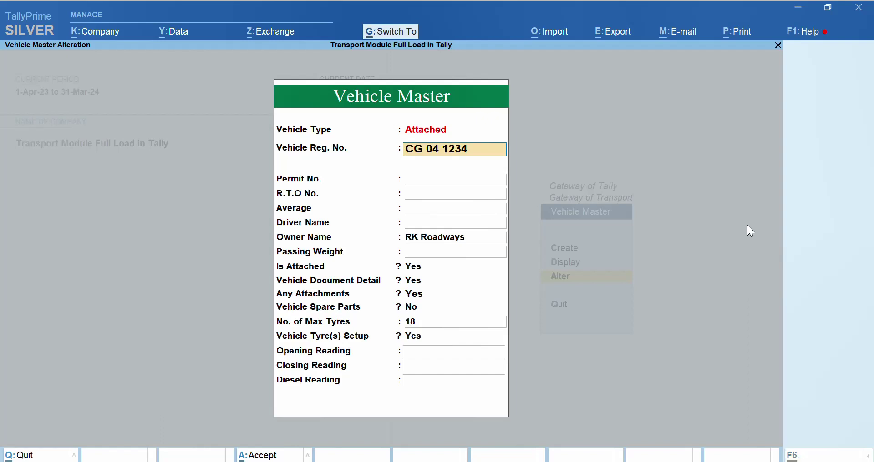
key(ctrl+a)
- Open vehicle CG 04 4321 in the Vehicle Master alteration and check its vehicle type and assigned driver
key(Down)
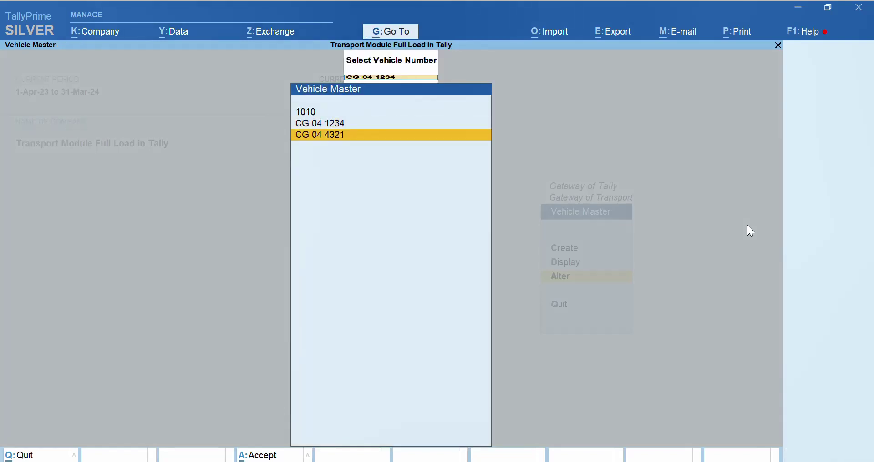
key(Return)
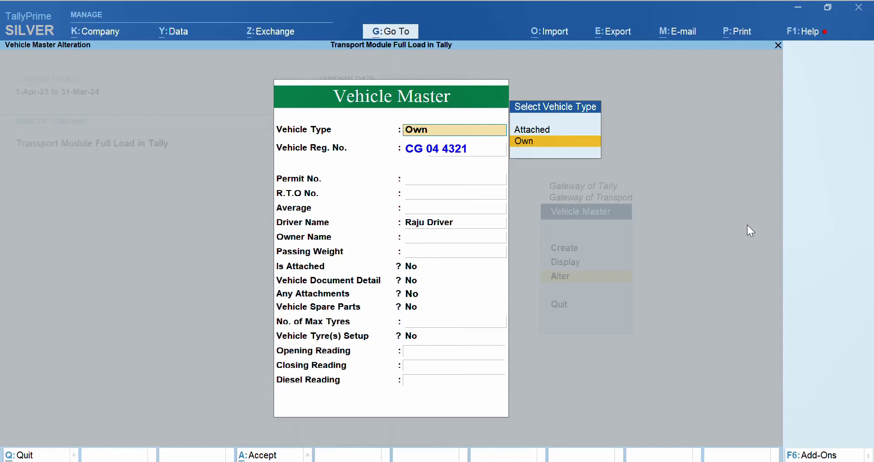
key(Return)
key(Return)
key(Return)
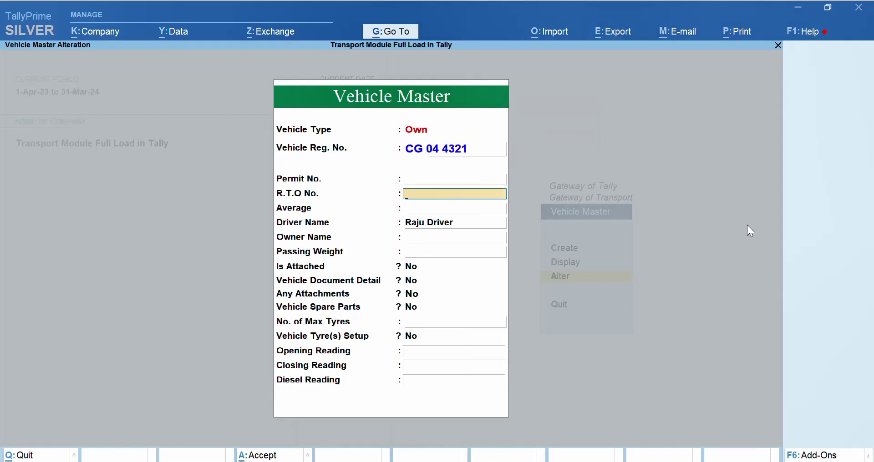
key(Return)
key(Return)
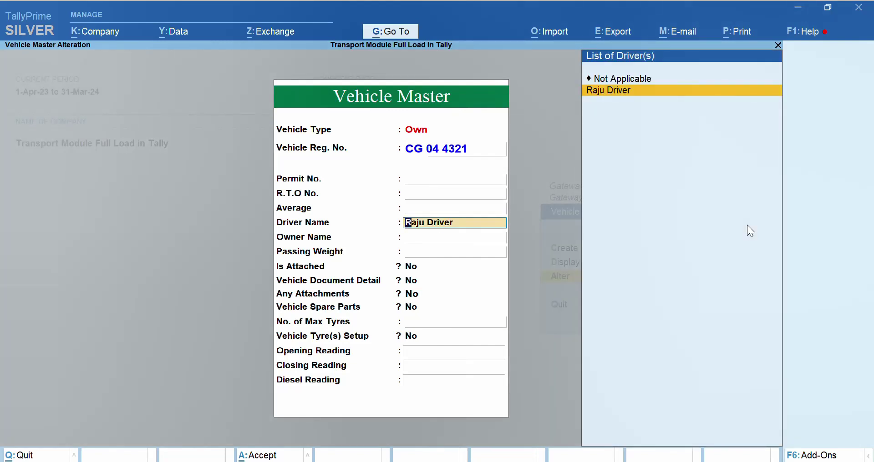
key(ctrl+a)
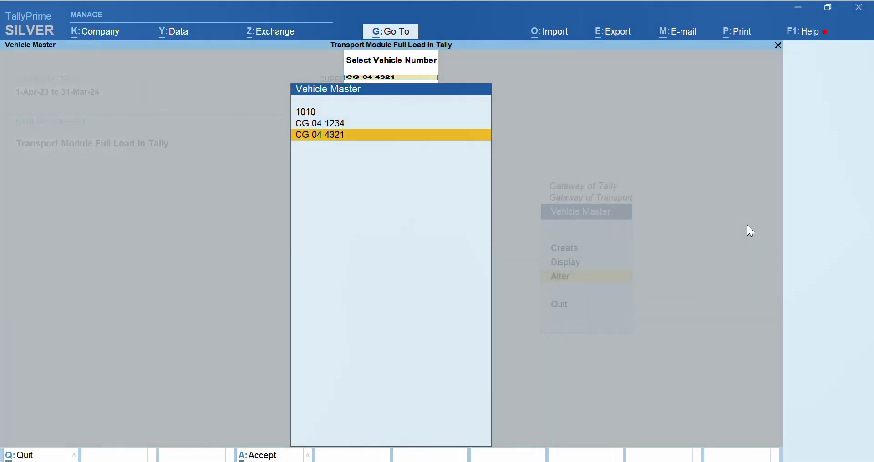
- Reopen vehicle CG 04 1234 to check its truck owner, and return to the Gateway of Transport
key(Up)
key(Return)
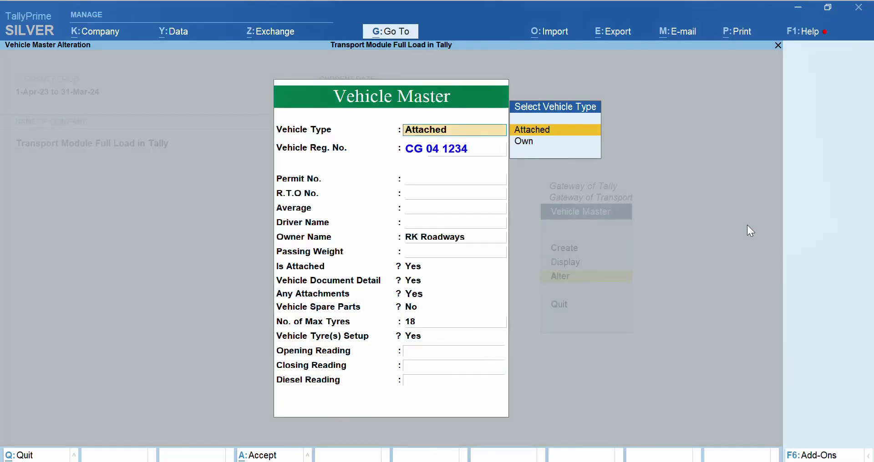
key(Return)
key(Return)
key(Return)
key(Return)
key(Return)
key(Return)
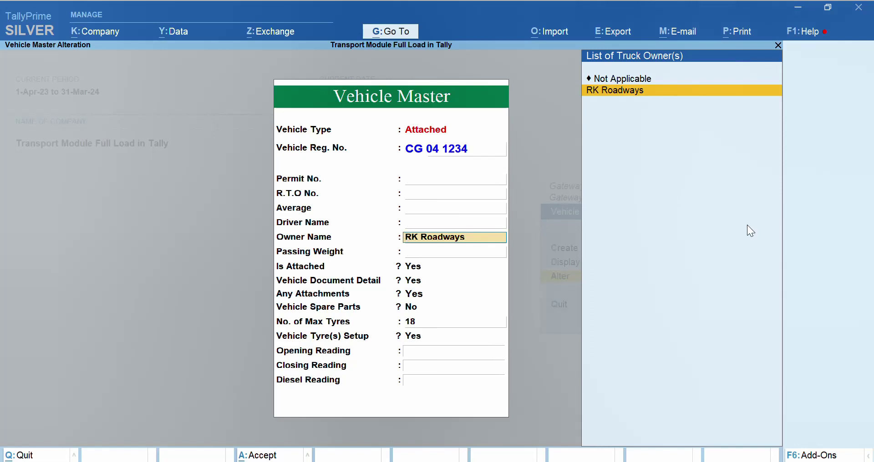
key(ctrl+q)
key(ctrl+q)
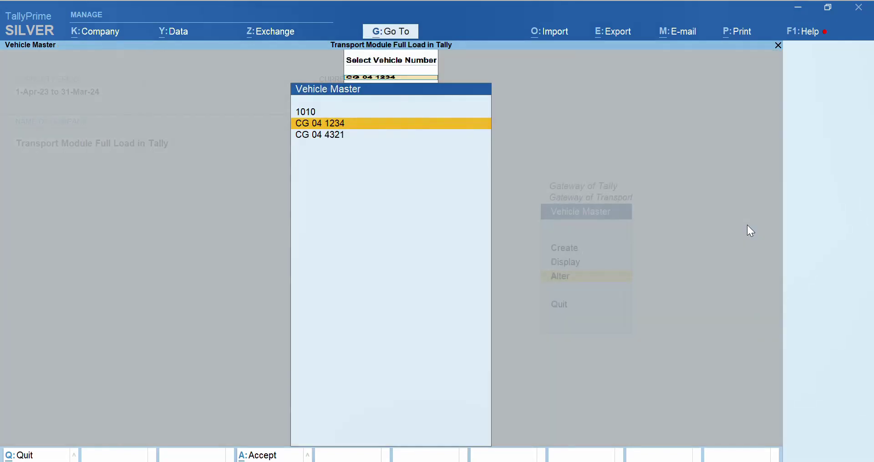
key(Escape)
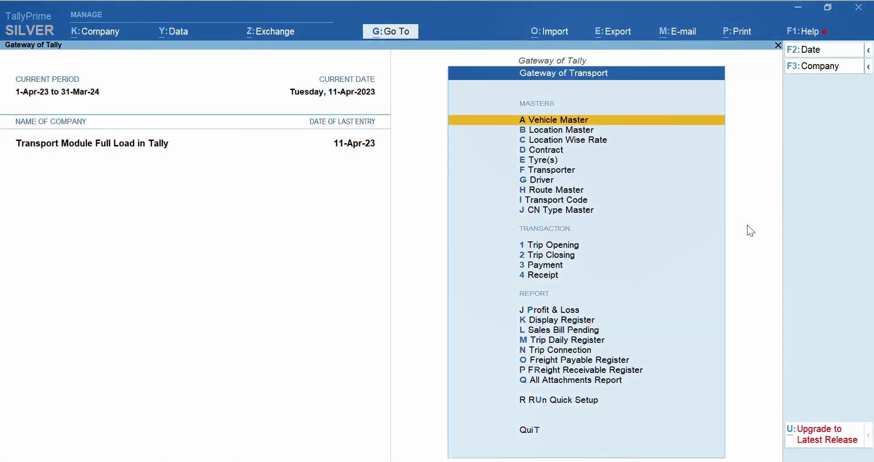
- Start a new Trip Opening entry and set its voucher date to 12-4-2023
key(Down)
key(Down)
key(Down)
key(Down)
key(Down)
key(Down)
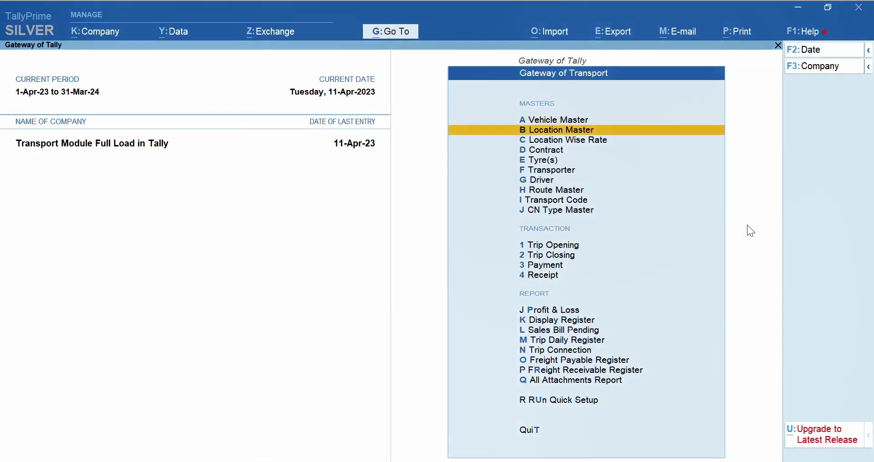
key(Down)
key(Down)
key(Down)
key(Down)
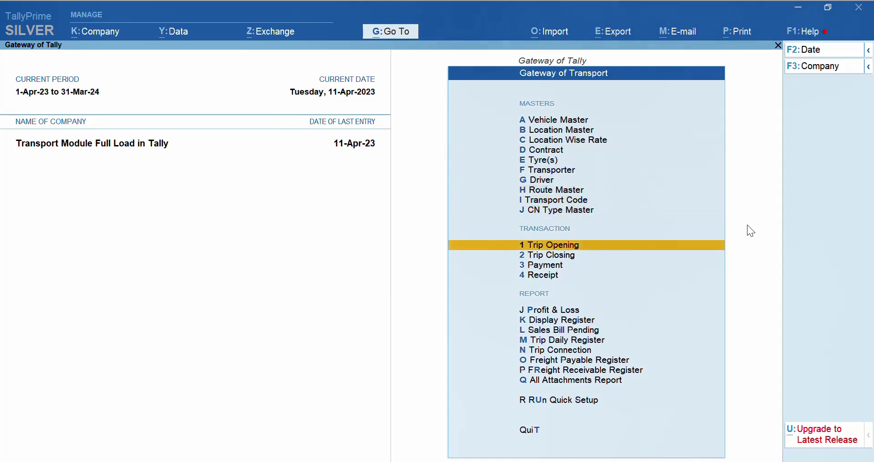
key(Return)
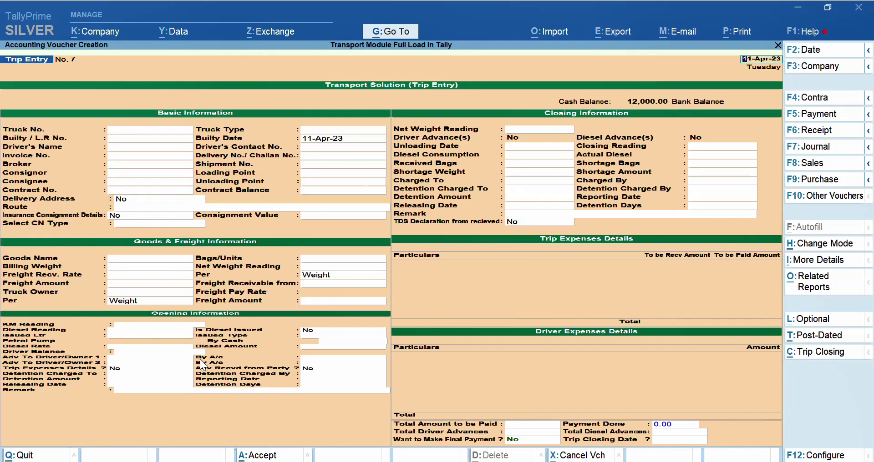
click(817, 50)
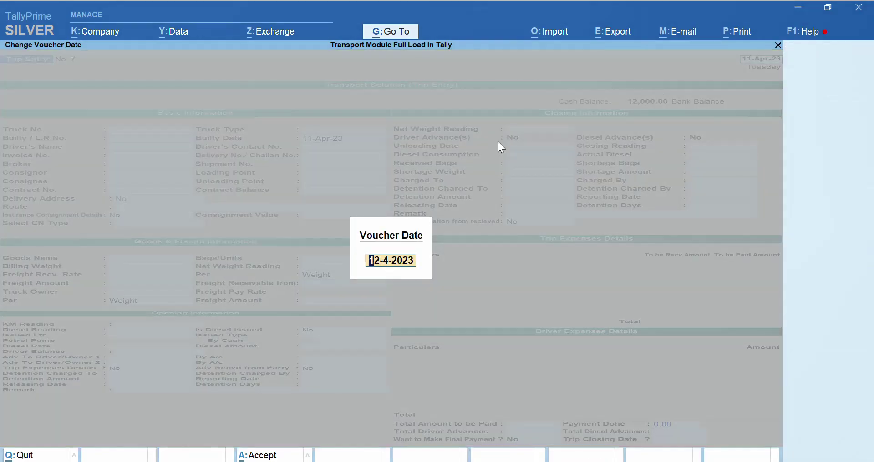
key(Return)
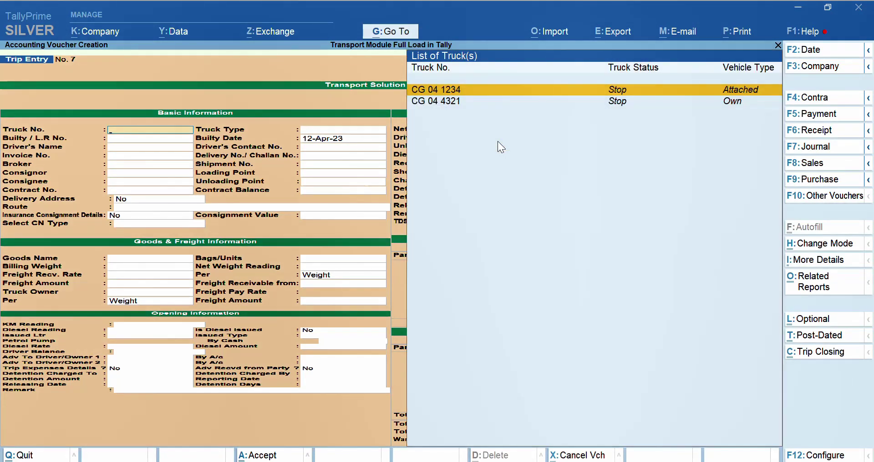
- Choose the attached truck CG 04 1234 for the trip and set its truck type to Volvo
click(476, 106)
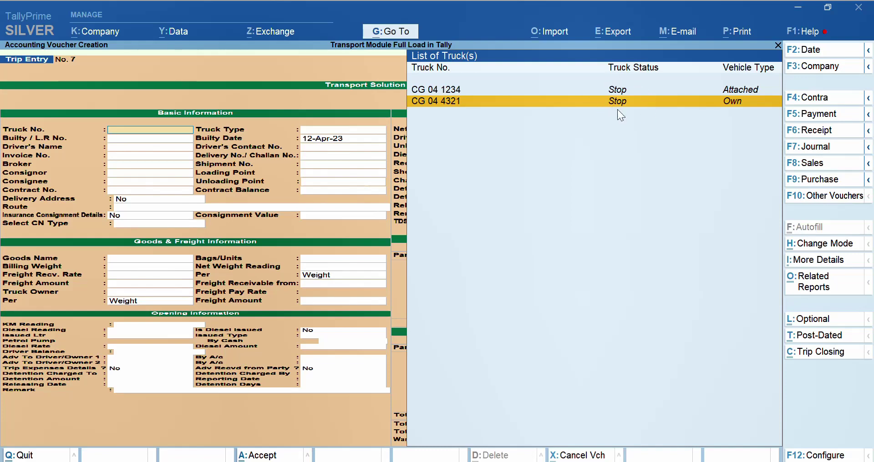
key(Up)
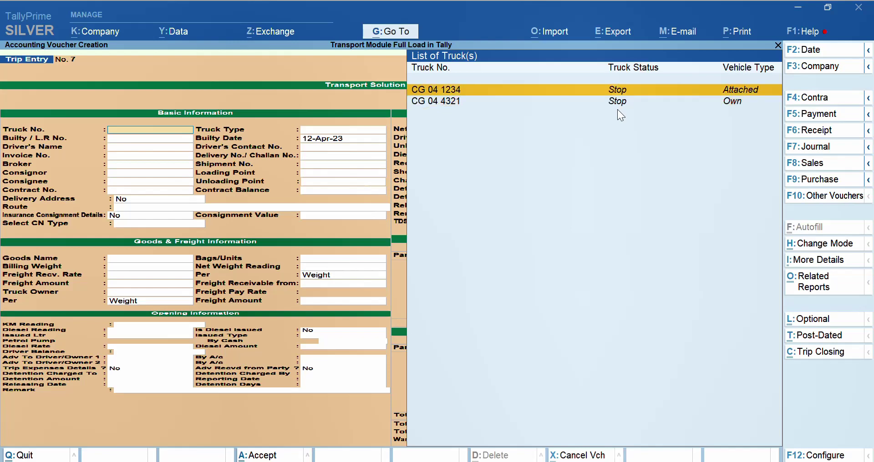
key(Return)
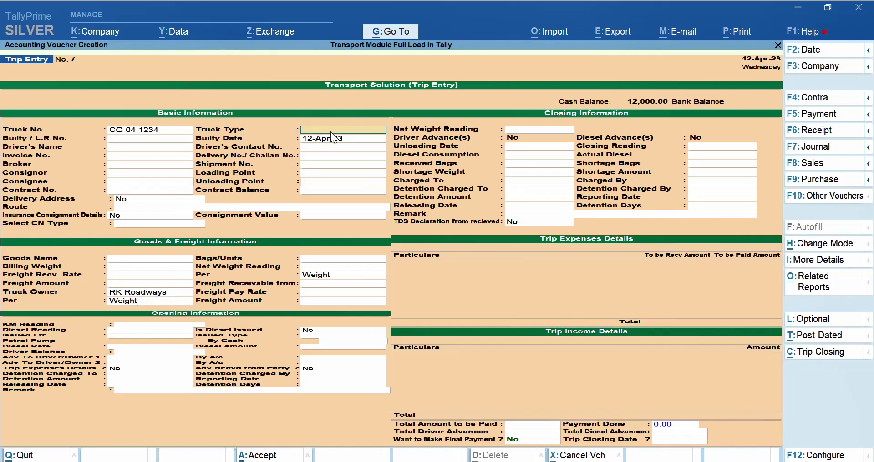
text(Volvo)
key(Return)
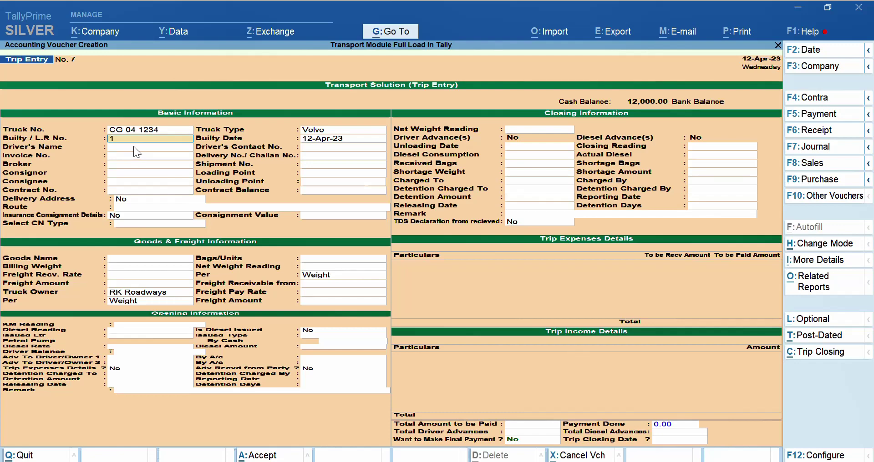
- Enter 121314 as the Builty / L.R number and accept 12-Apr-23 as the Builty date
text(121314)
key(Return)
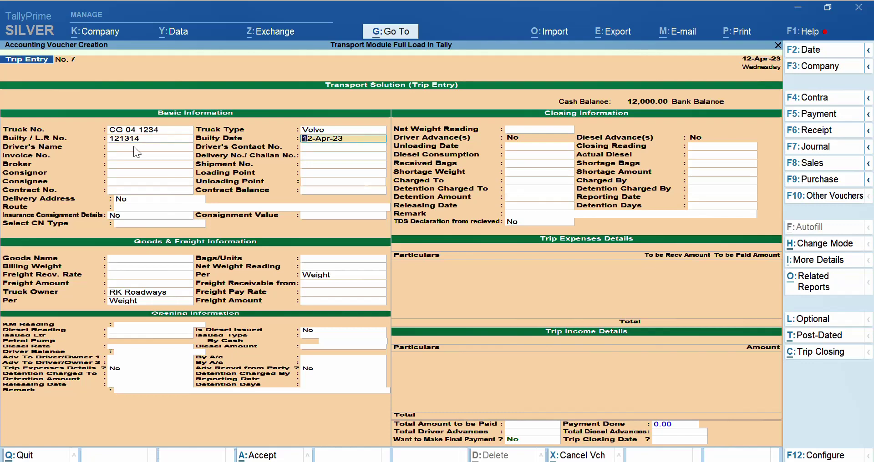
key(Return)
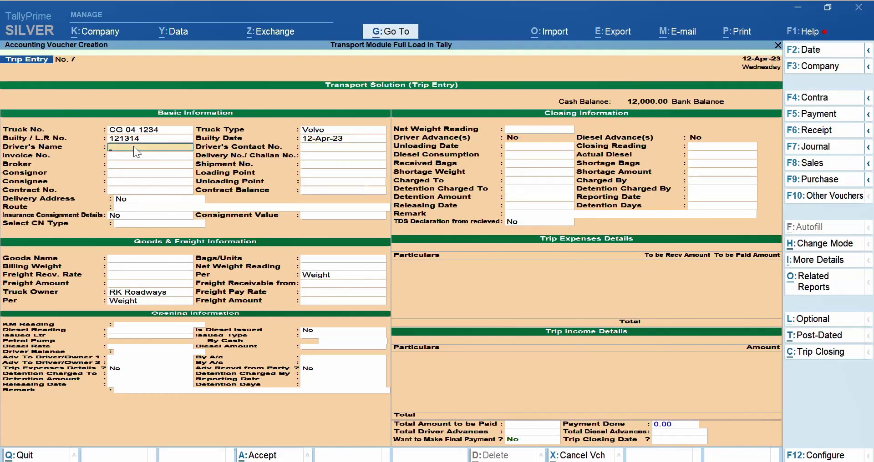
- Fill in the driver's name and the driver's contact number in the trip's basic information
text(Raju)
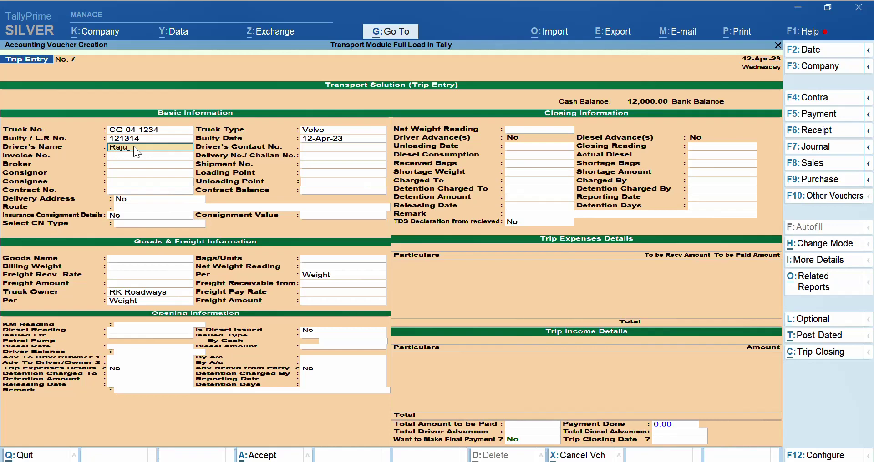
key(Return)
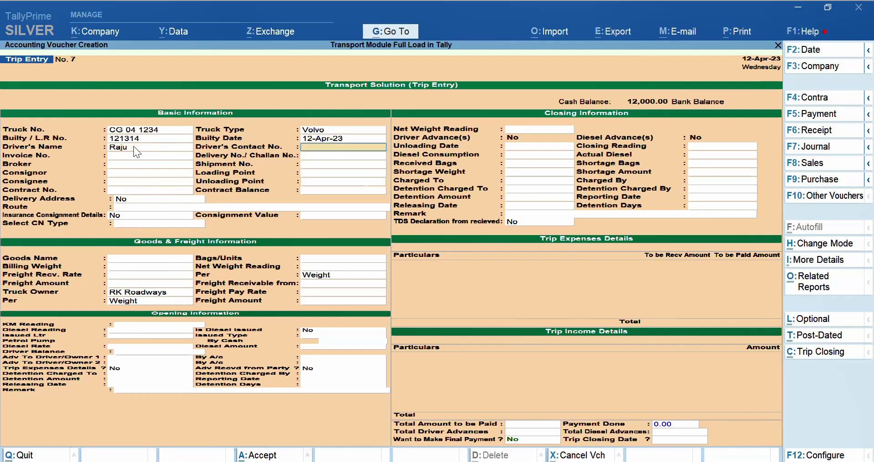
text(977)
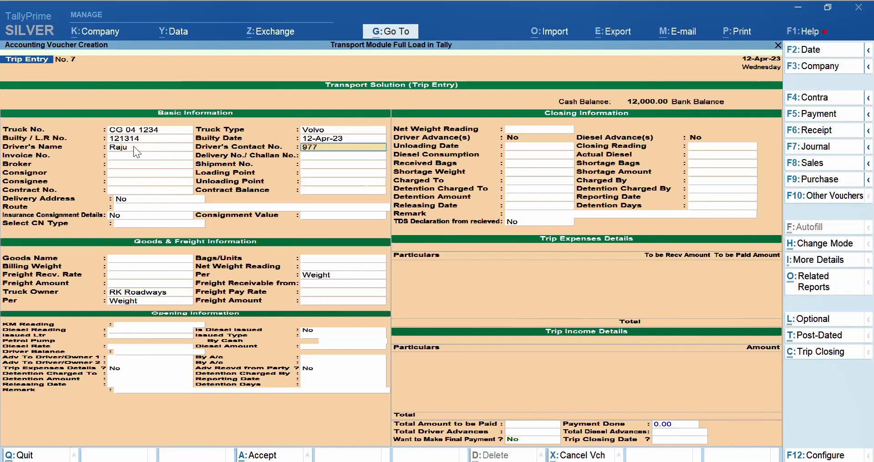
text(635222)
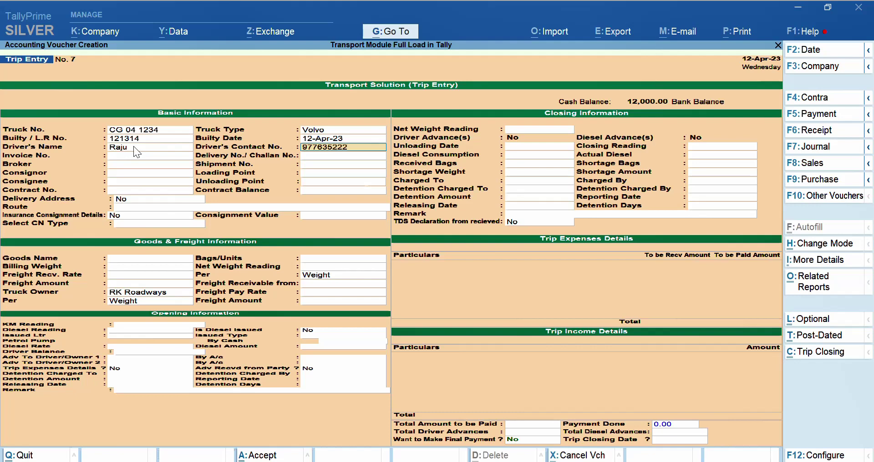
key(Return)
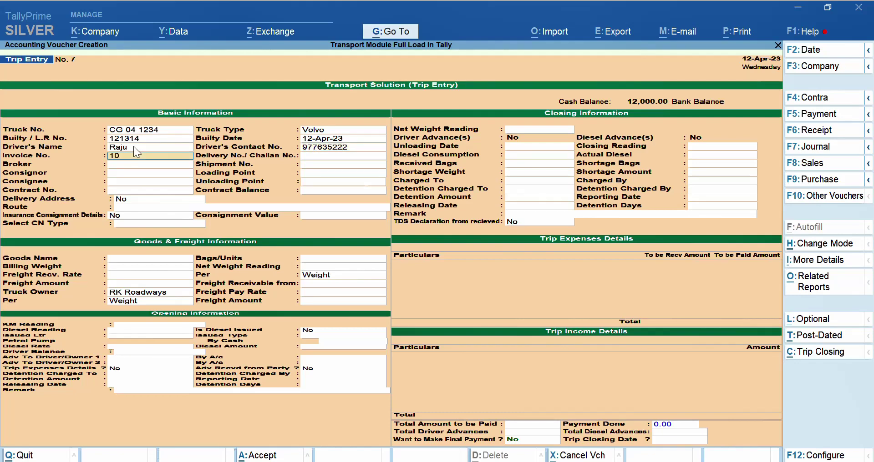
- Set the invoice, delivery/challan and shipment numbers to 102, with the broker as Not Applicable
key(Return)
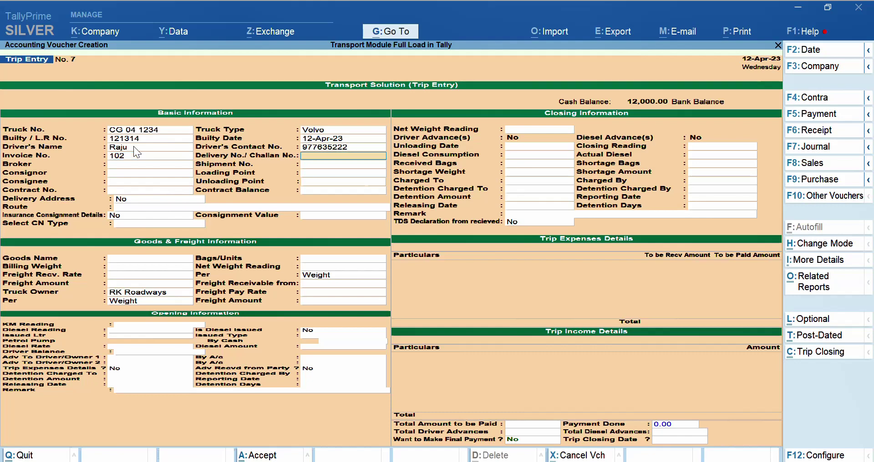
text(102)
key(Return)
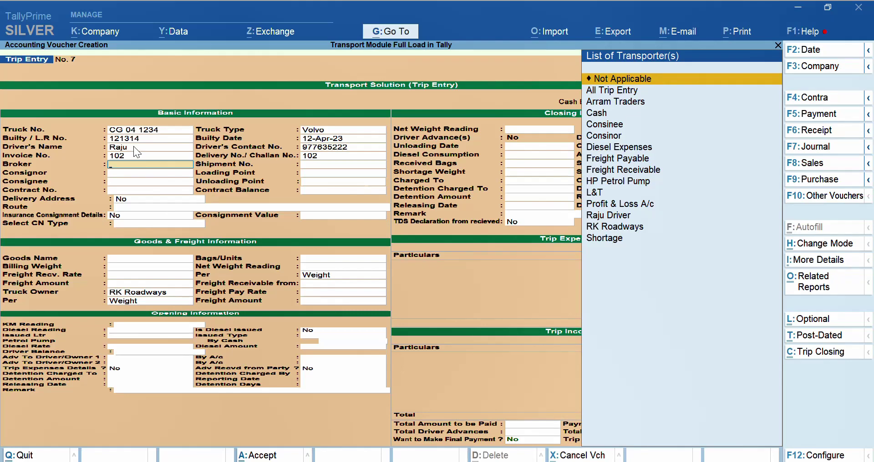
key(Return)
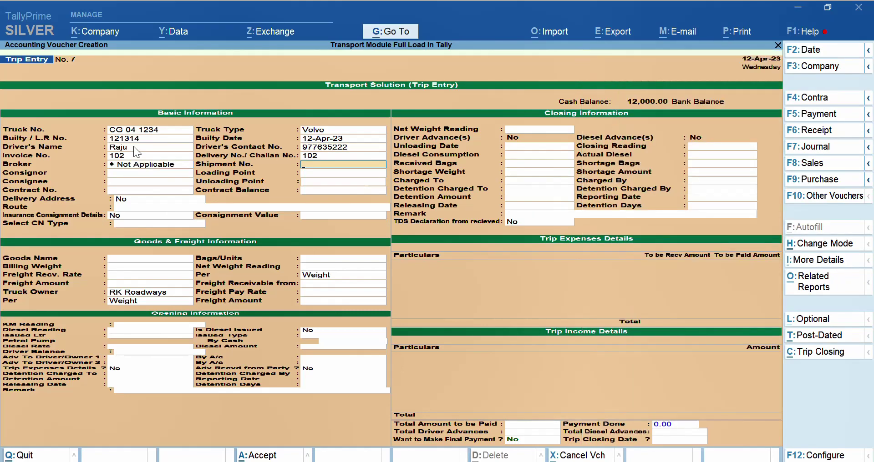
text(102)
key(Return)
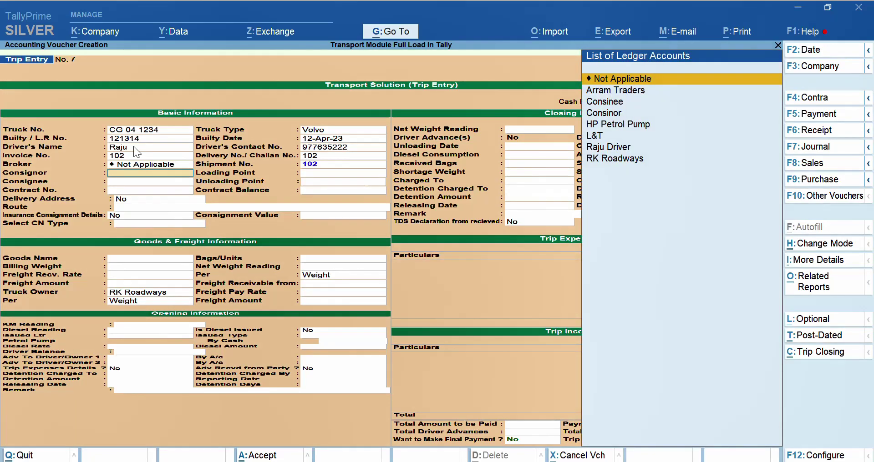
- Select Consinor as the trip's consignor and RAIPUR as the loading point
key(Down)
key(Down)
key(Down)
key(Down)
key(Down)
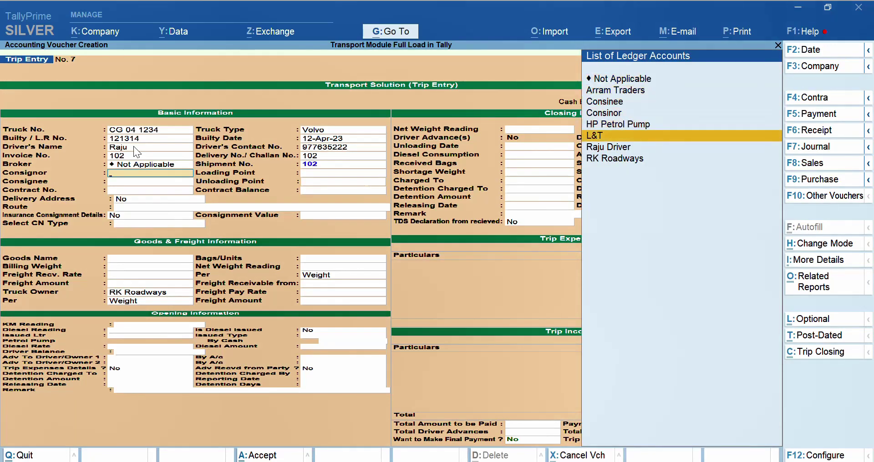
key(Up)
key(Up)
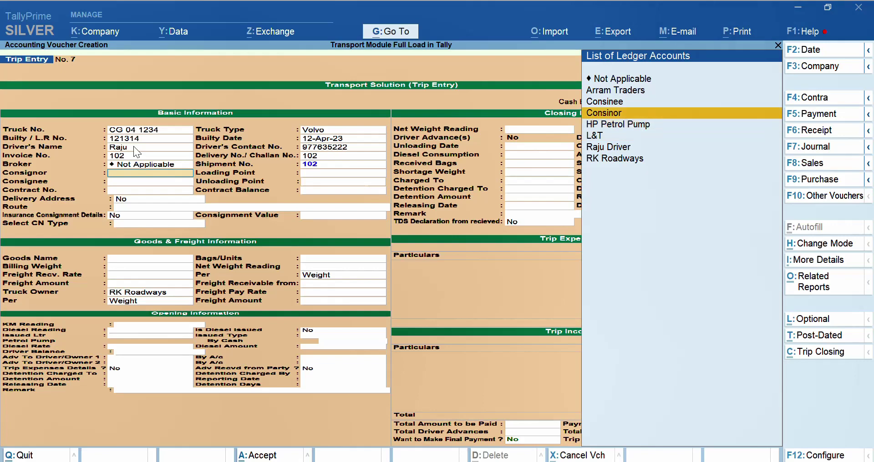
key(Return)
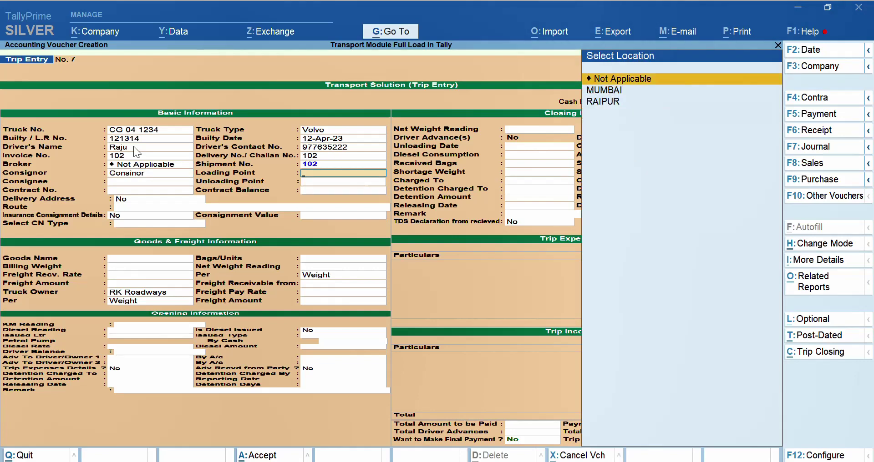
key(Down)
key(Down)
key(Return)
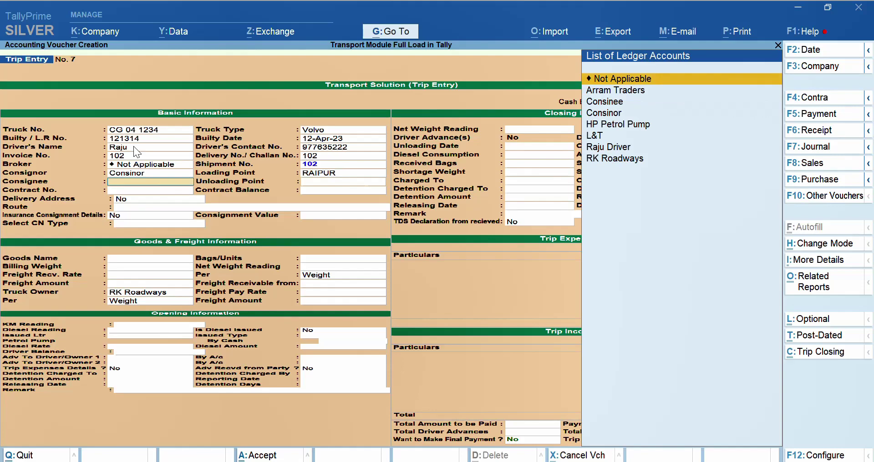
- Select Consinee as the trip's consignee and MUMBAI as the unloading point, accepting the distance
key(Down)
key(Down)
key(Return)
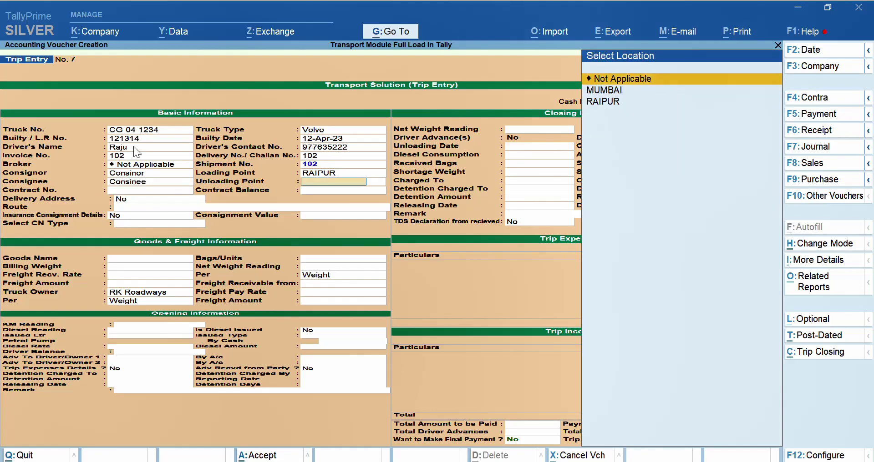
key(Down)
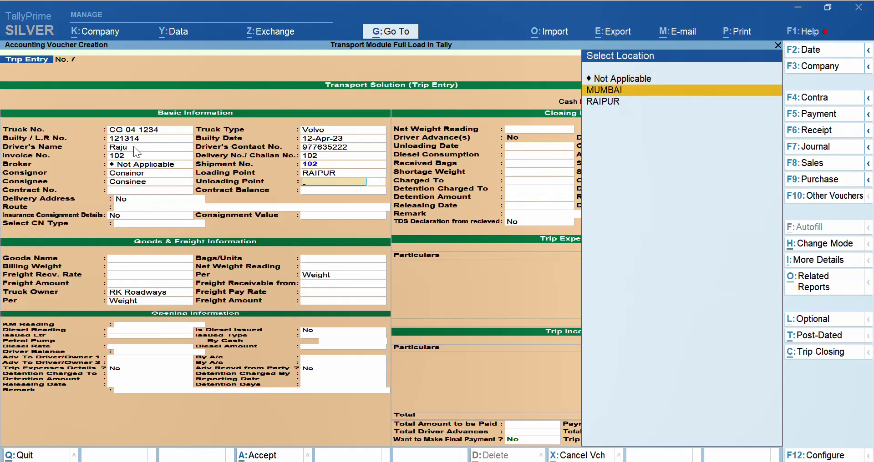
key(Return)
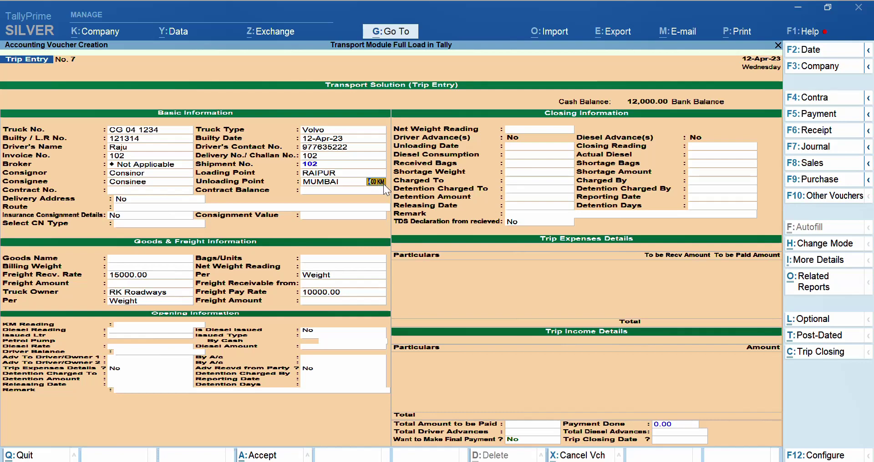
key(Return)
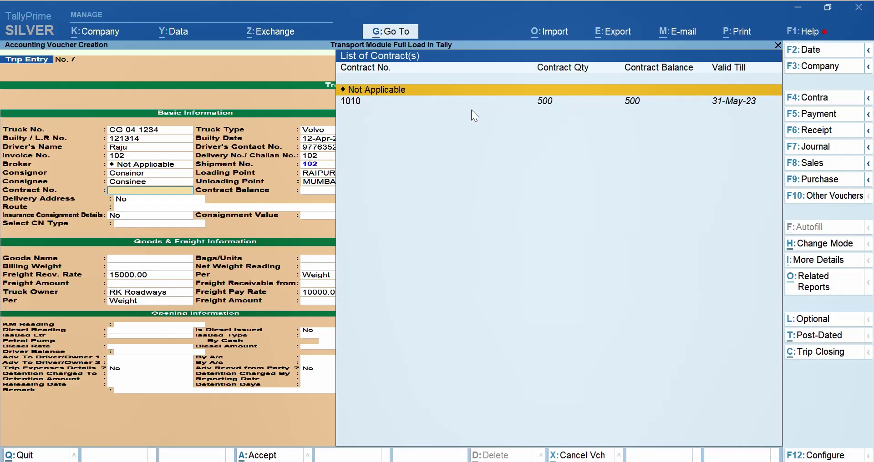
- Leave the contract as Not Applicable and the delivery address as No, and select the Raipur- Bhopal- Nagpur-Mumbai route
key(Return)
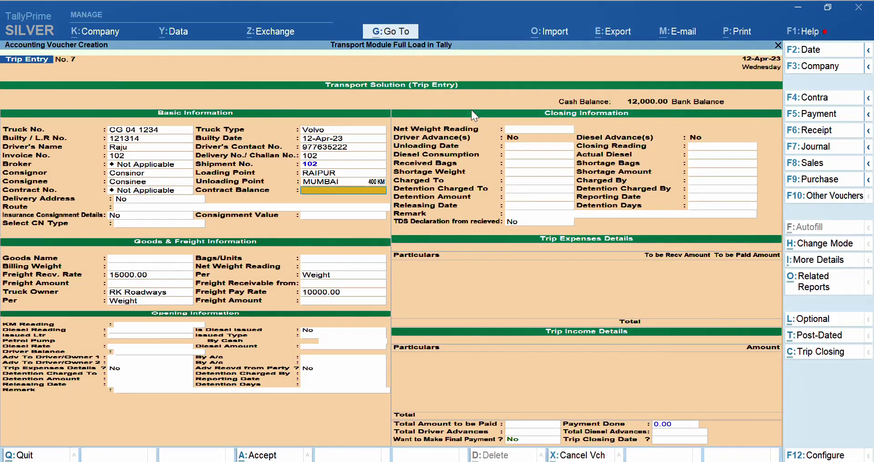
key(Return)
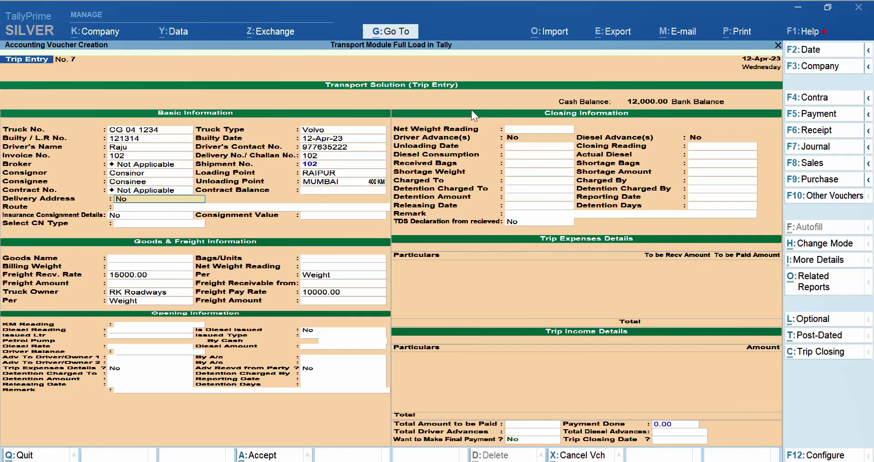
key(Return)
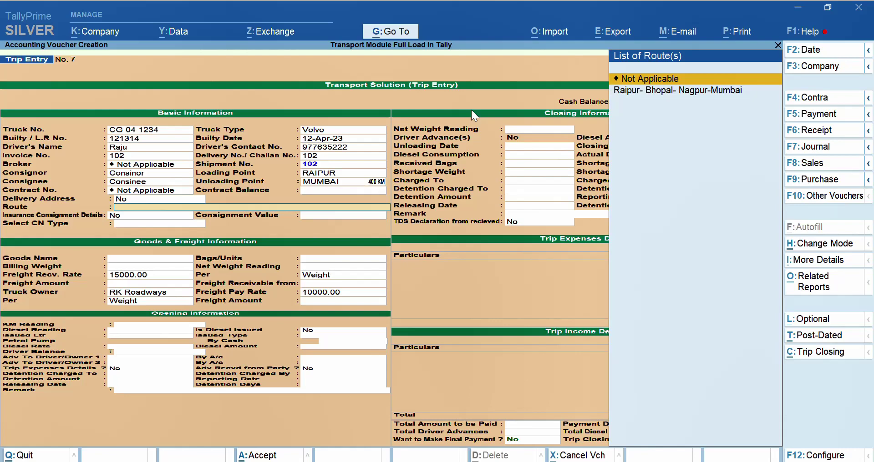
key(Down)
key(Return)
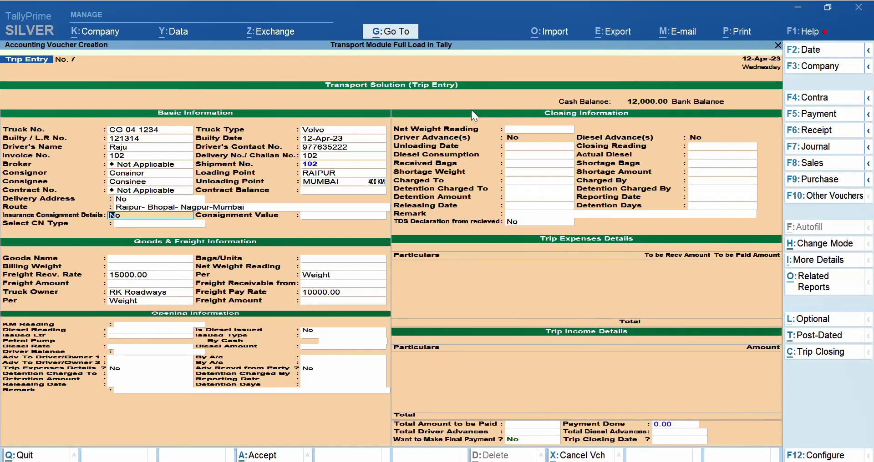
- Enable insurance consignment details with company Alliance, the policy number, date 12-Apr-23, amount 100000 and risk 100000
text(y)
key(Return)
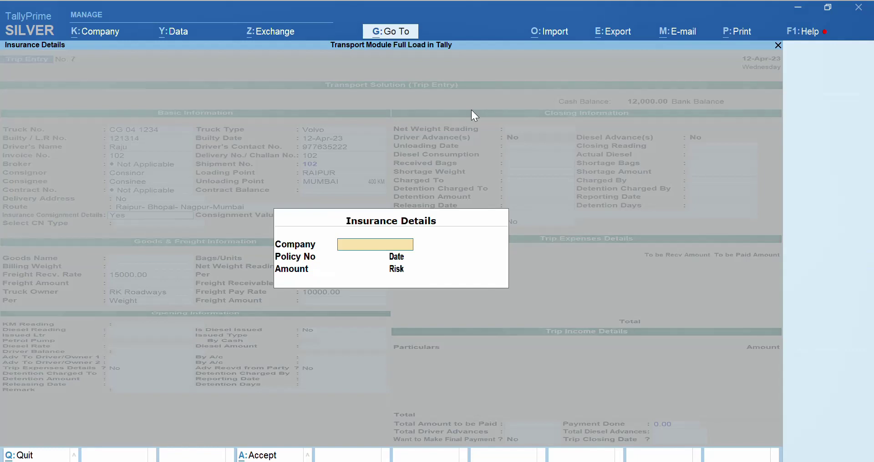
text(Alliance)
key(Return)
text(123)
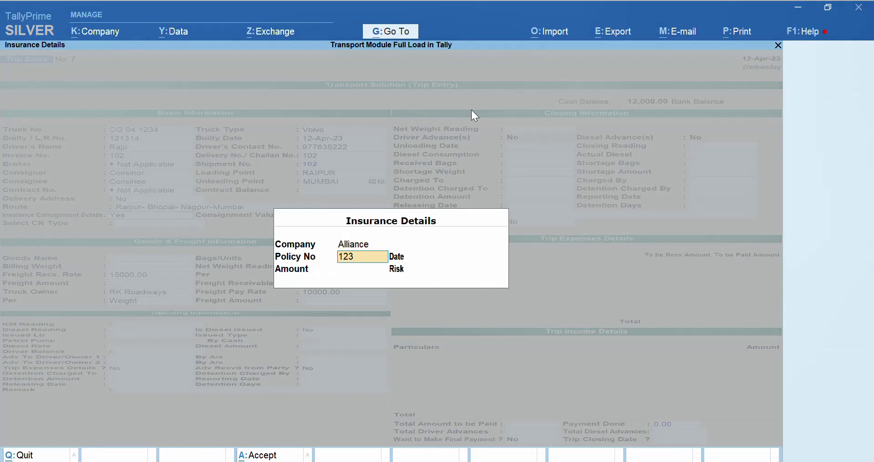
key(Return)
text(12)
key(Return)
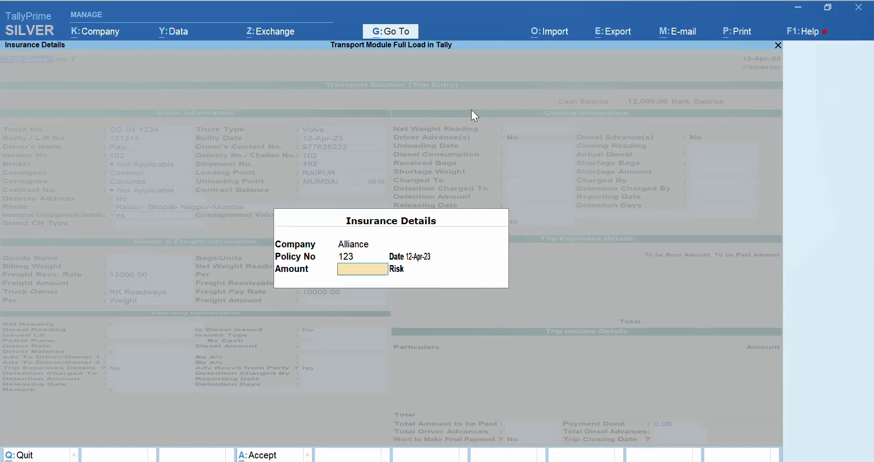
text(100000)
key(Return)
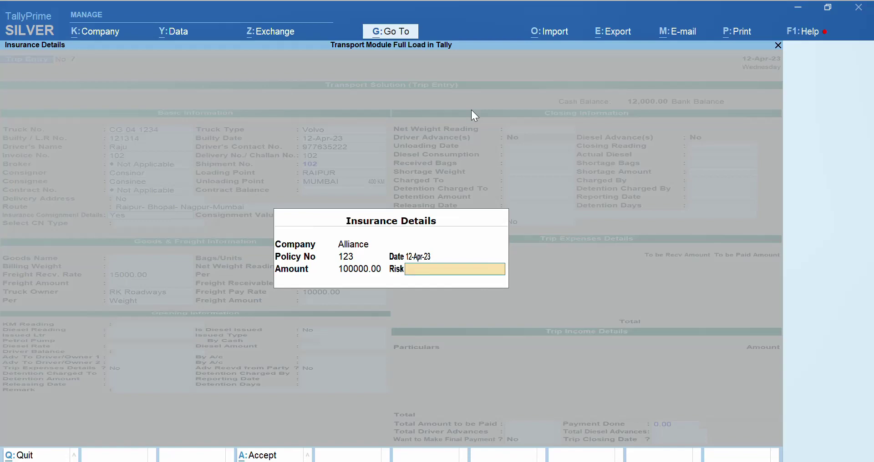
text(100000)
key(Return)
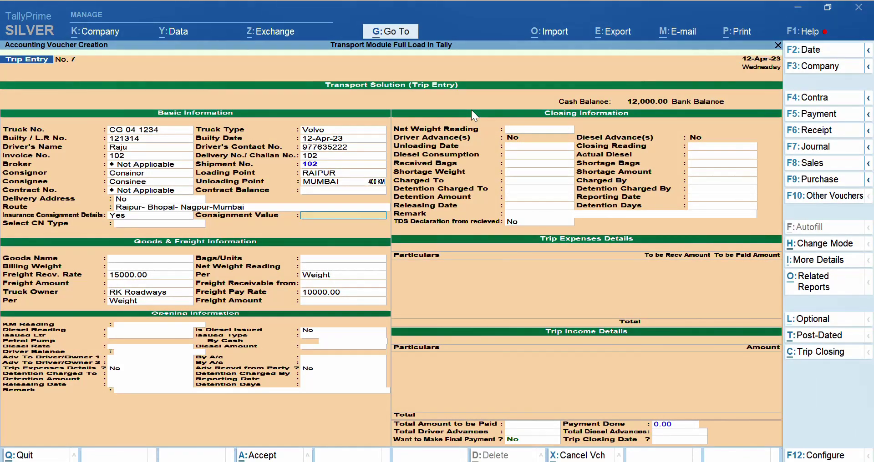
- Set the consignment value to 100000 and the CN type to Not Applicable
text(100000)
key(Return)
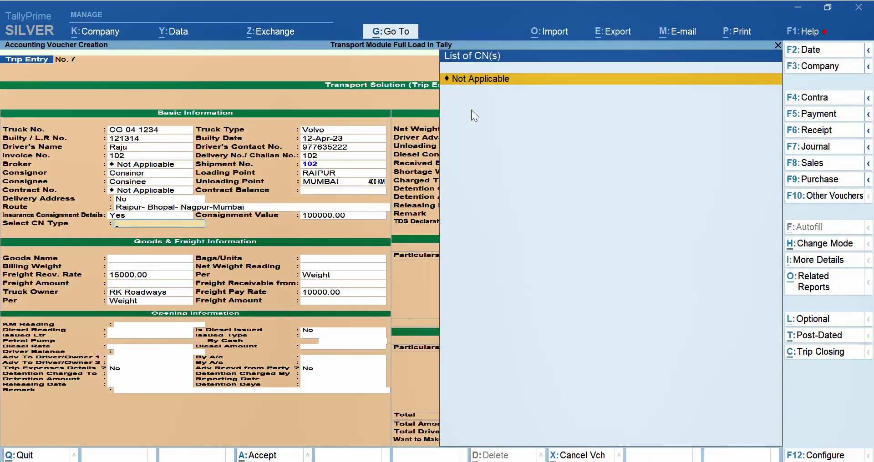
key(Return)
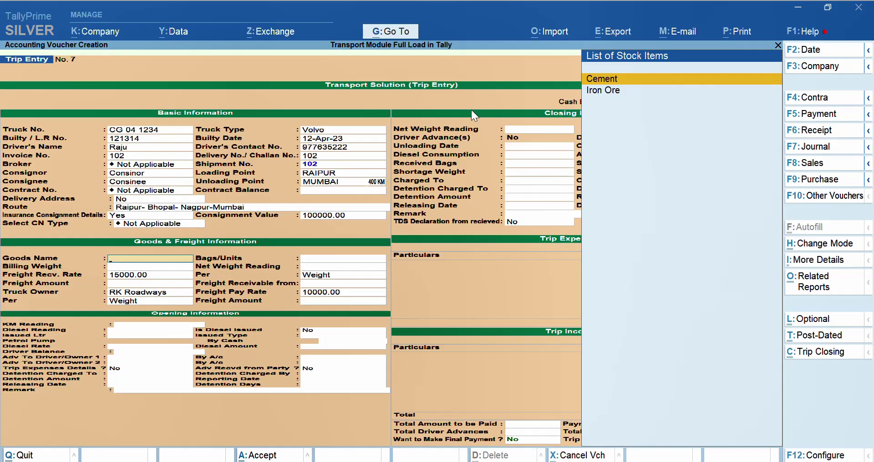
- Enter Cement as the goods with 100 bags and a billing weight of 20, dismissing the passing-weight warning
key(Return)
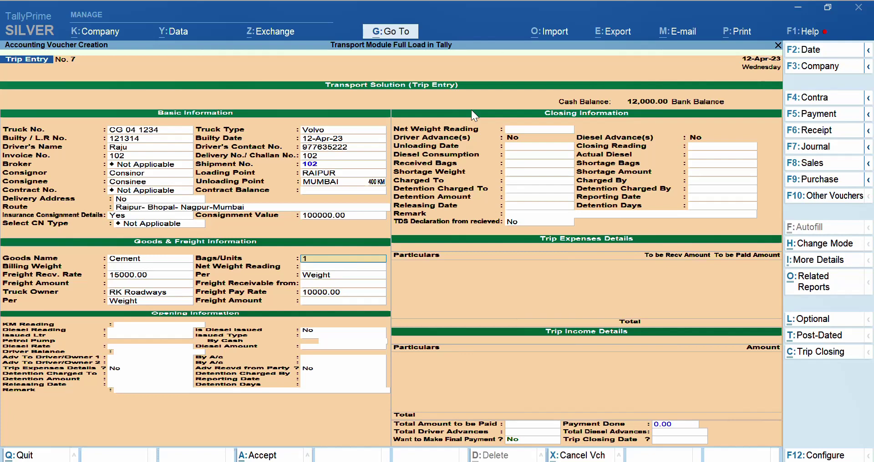
text(00)
key(Return)
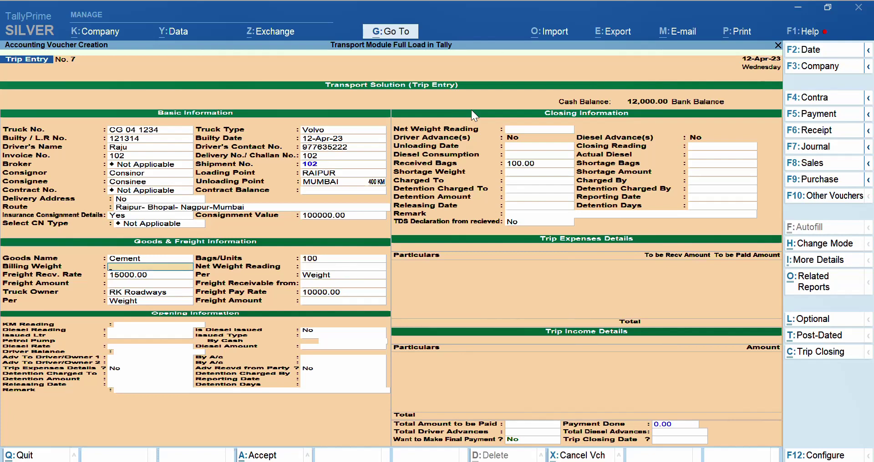
text(20)
key(Return)
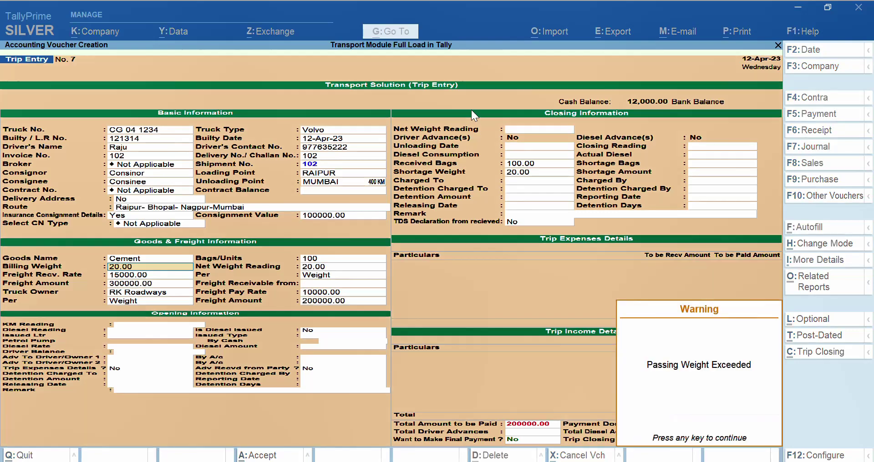
key(Return)
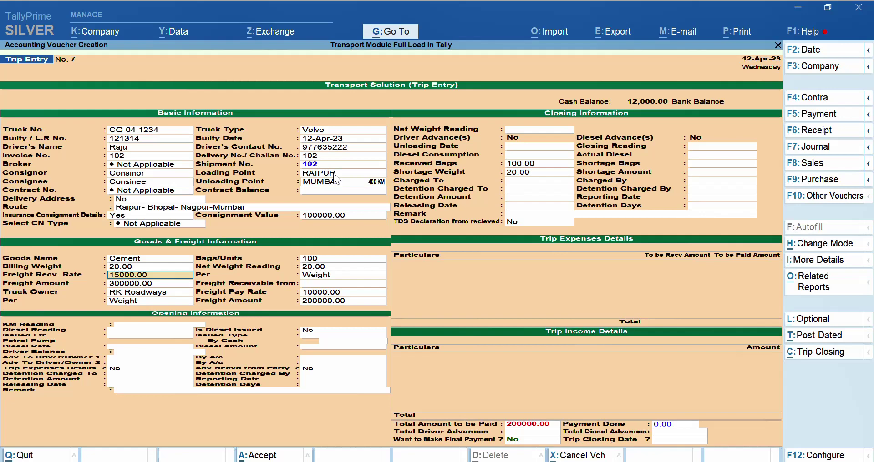
- Set the freight receivable rate to 30000
text(30000)
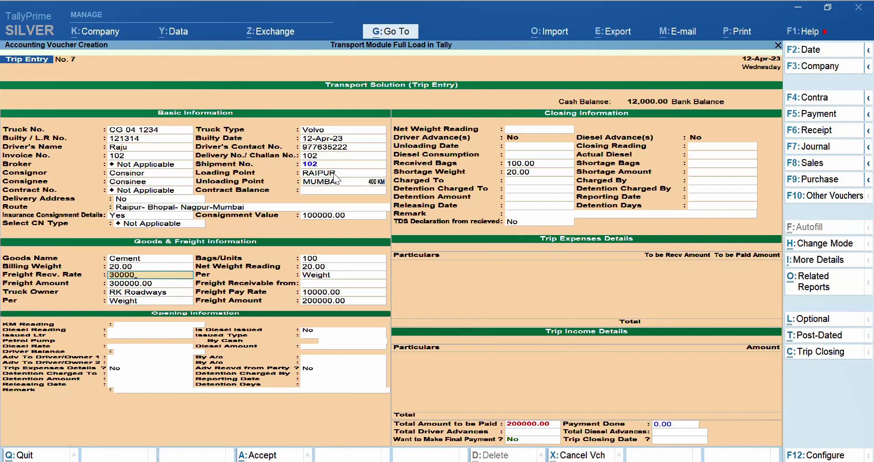
key(Return)
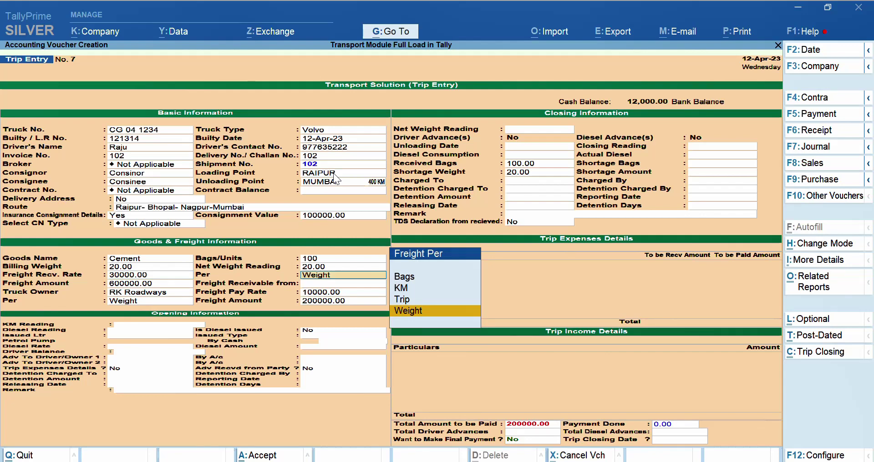
- Try calculating the receivable freight per Bags and per KM
key(Up)
key(Up)
key(Up)
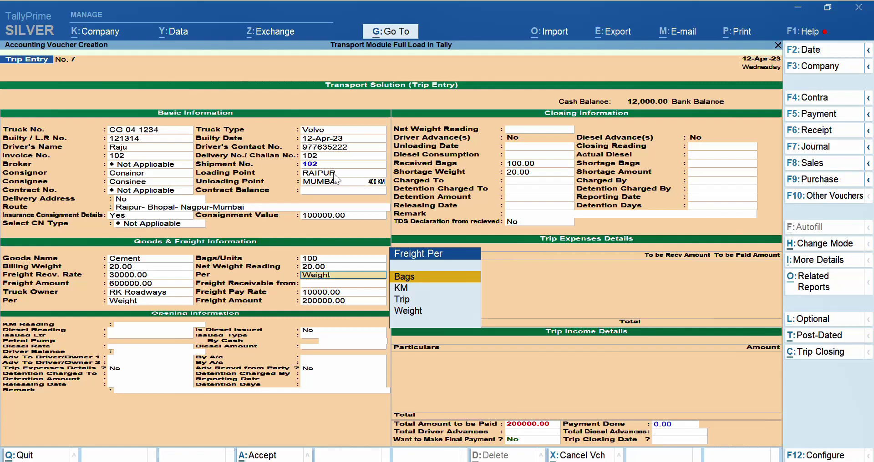
key(Return)
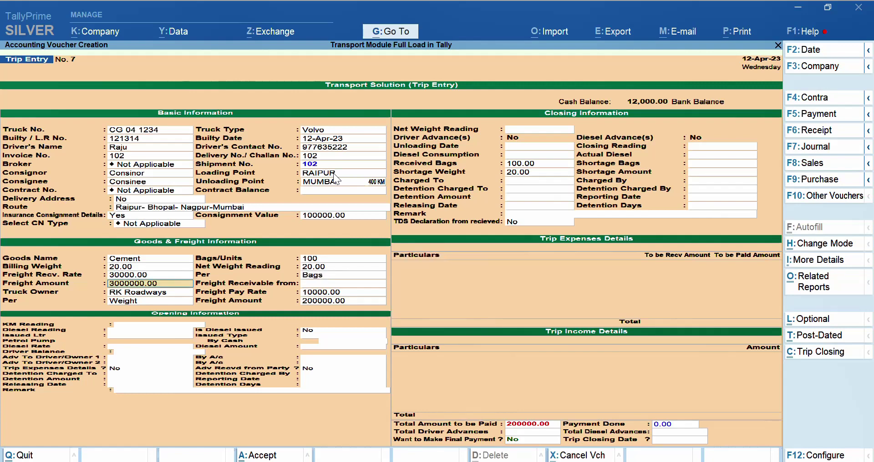
key(shift+Tab)
key(Down)
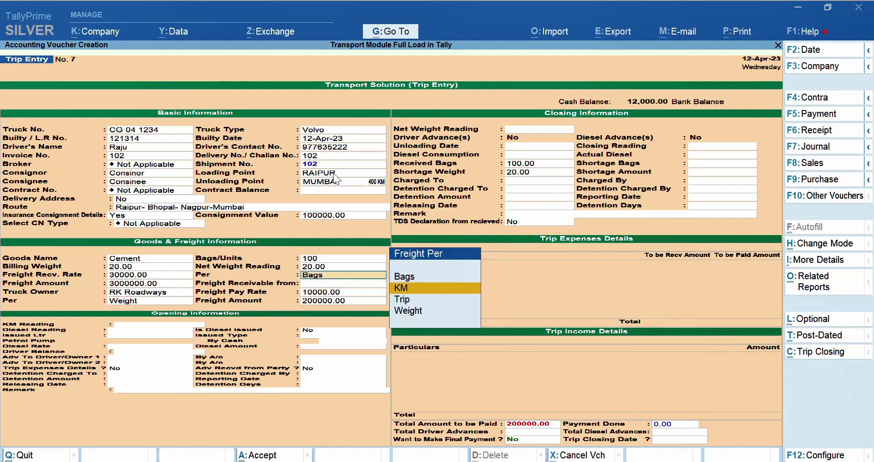
key(Return)
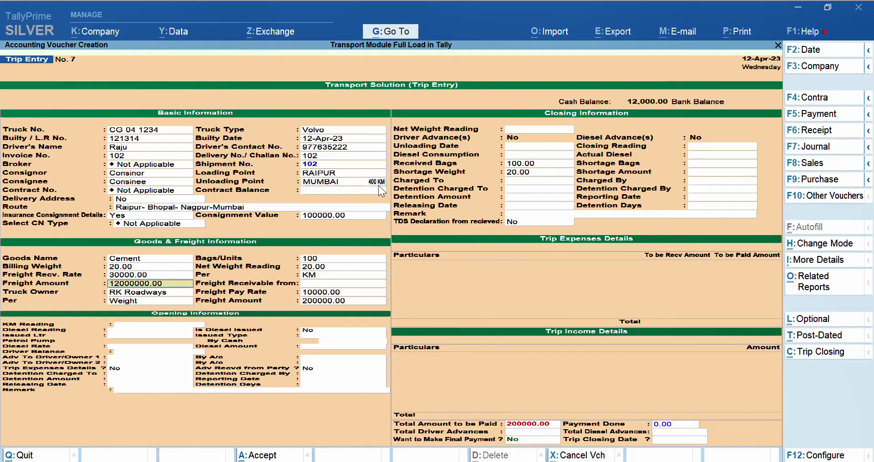
- Set the receivable freight basis to Trip and select Arram Traders as the party the freight is receivable from
key(shift+Tab)
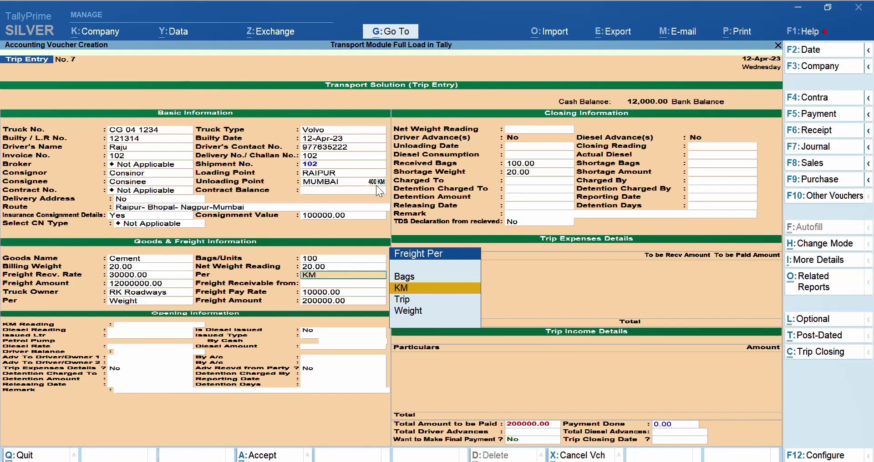
key(Down)
key(Return)
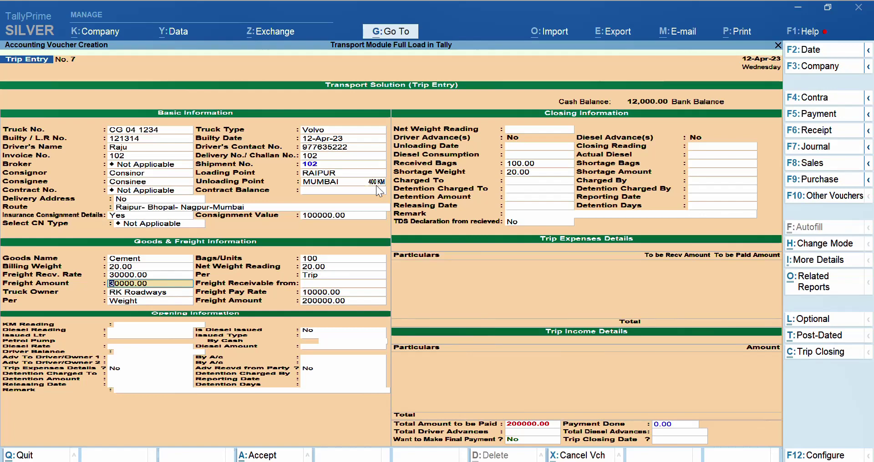
key(Return)
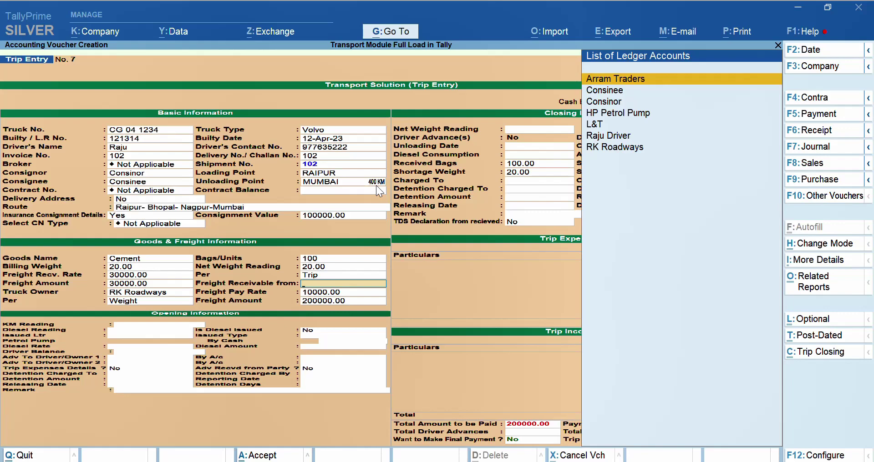
key(Return)
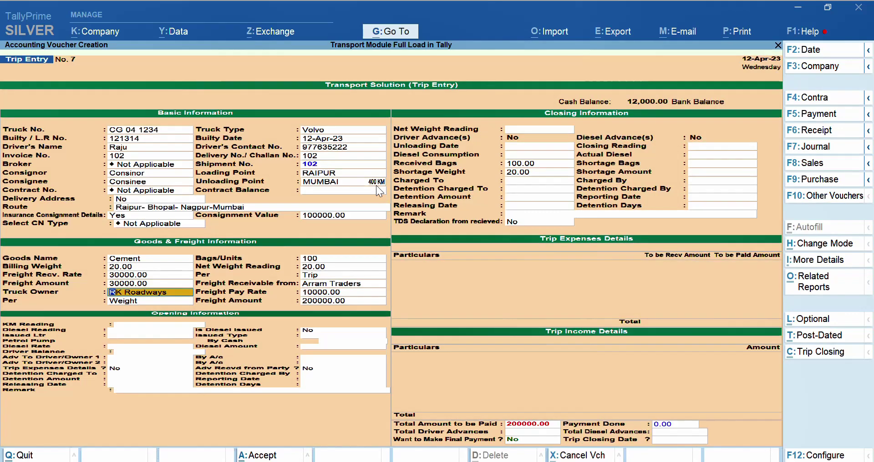
- Keep RK Roadways as truck owner and set the freight pay rate to 15000 per Trip
key(Return)
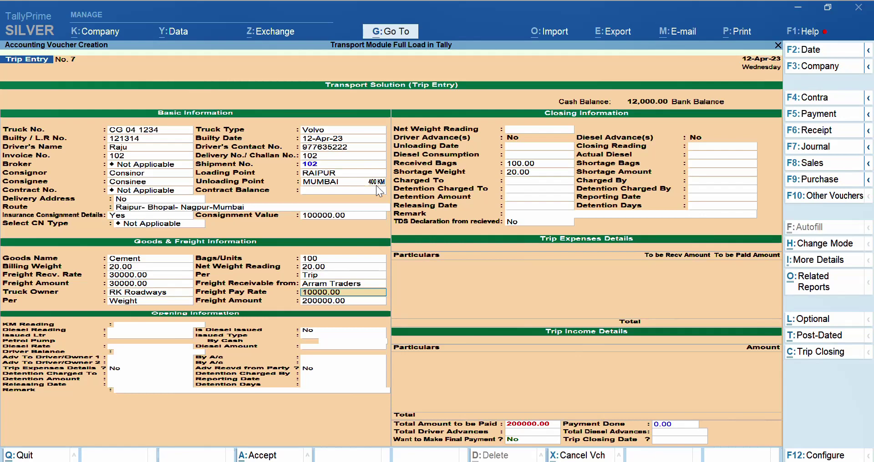
text(15000)
key(Return)
key(Up)
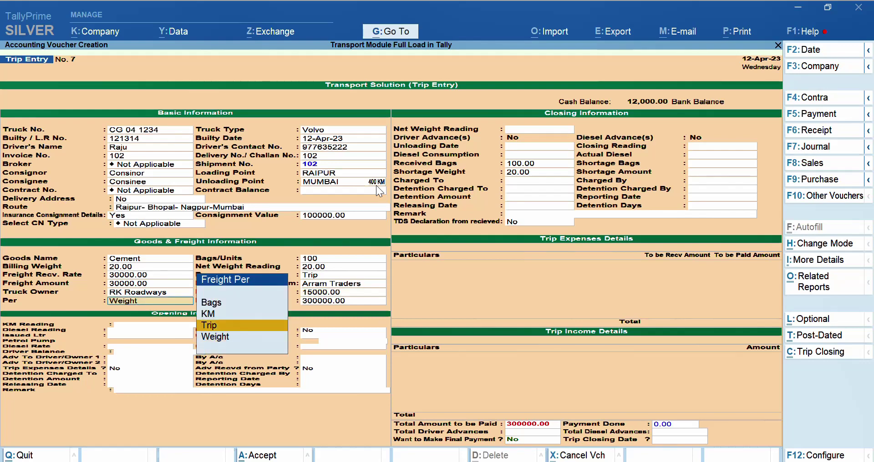
key(Return)
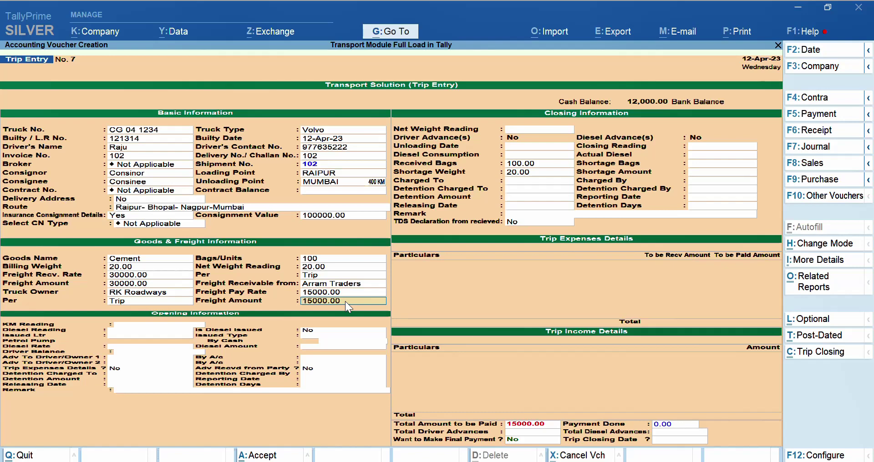
key(Return)
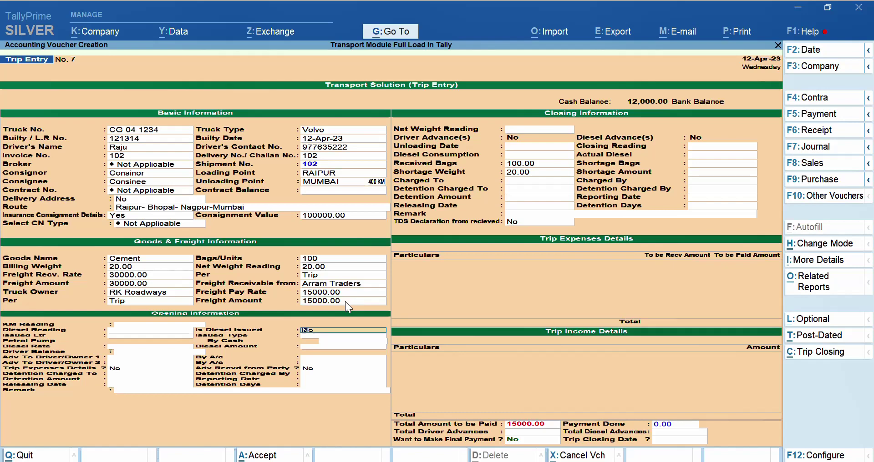
- Mark diesel as issued for the trip and choose Petrol Pump as the issue type, leaving the issued litres blank
text(y)
key(Return)
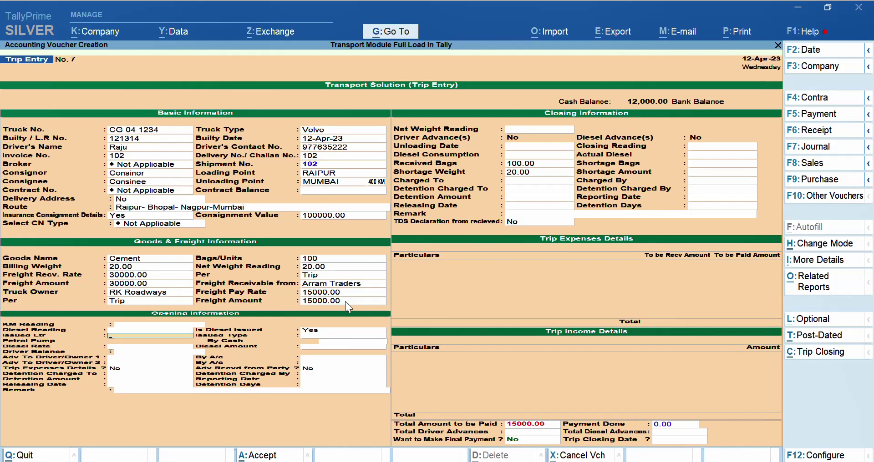
key(Return)
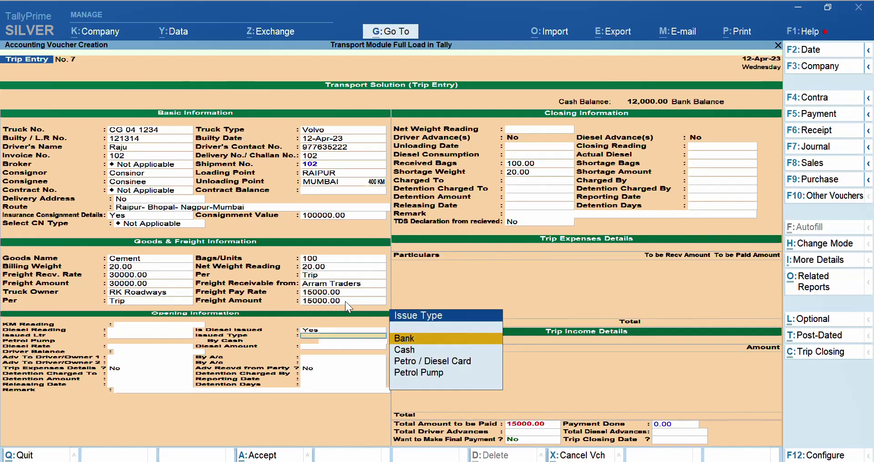
key(Down)
key(Down)
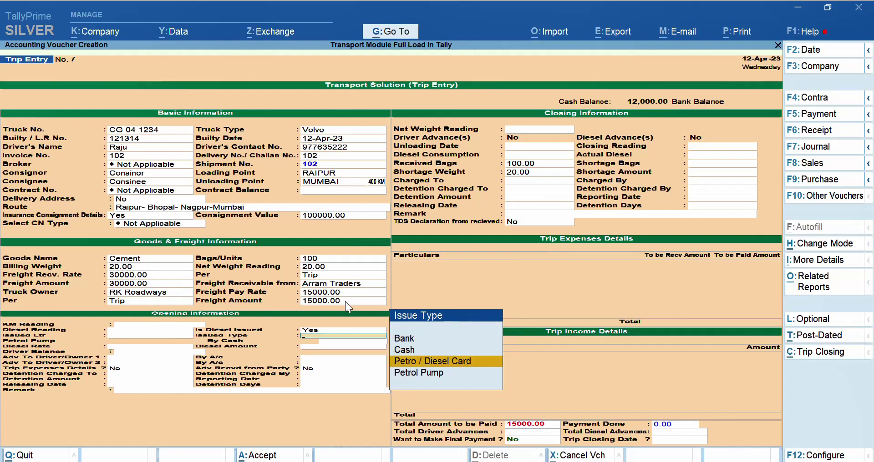
key(Down)
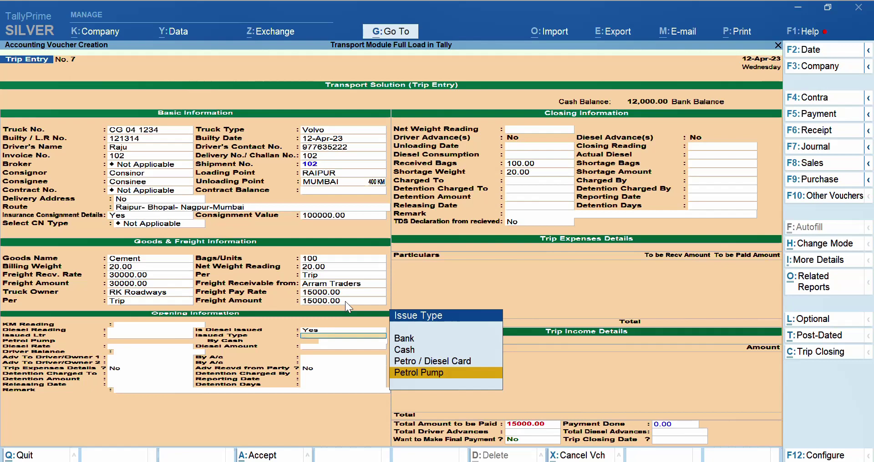
key(Return)
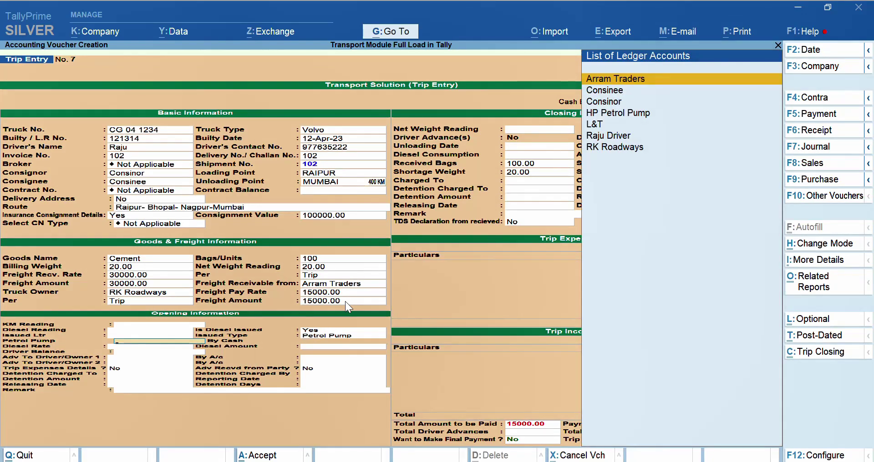
- Select HP Petrol Pump as the diesel supplier and set the diesel amount to 5000, leaving the diesel rate blank
key(Down)
key(Down)
key(Down)
key(Down)
key(Up)
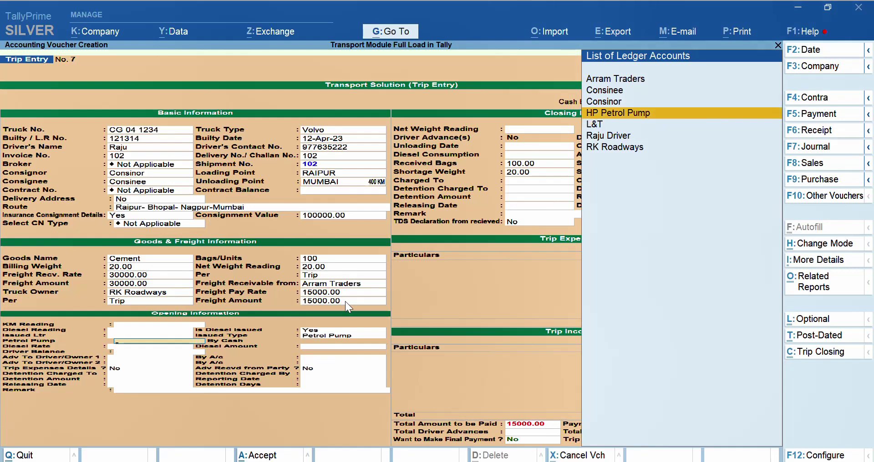
key(Return)
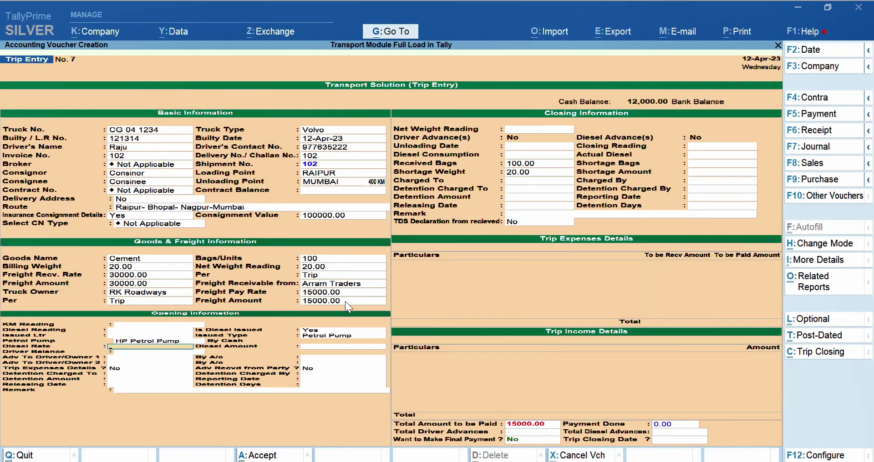
key(Return)
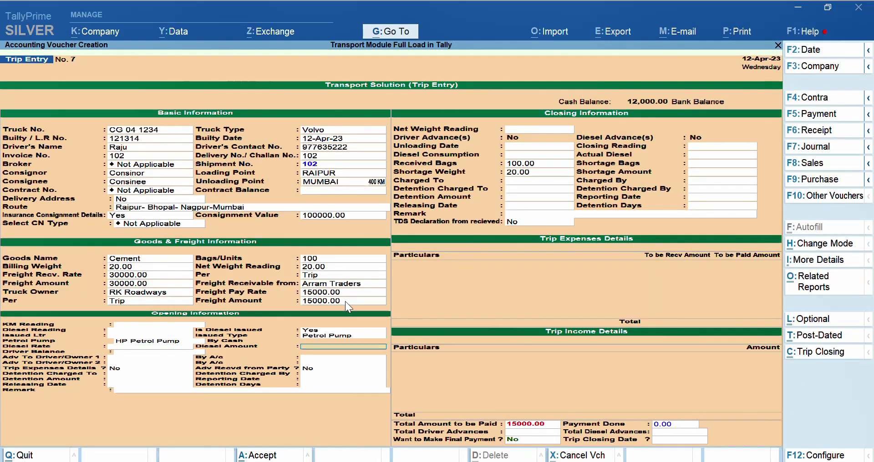
text(5000)
key(Return)
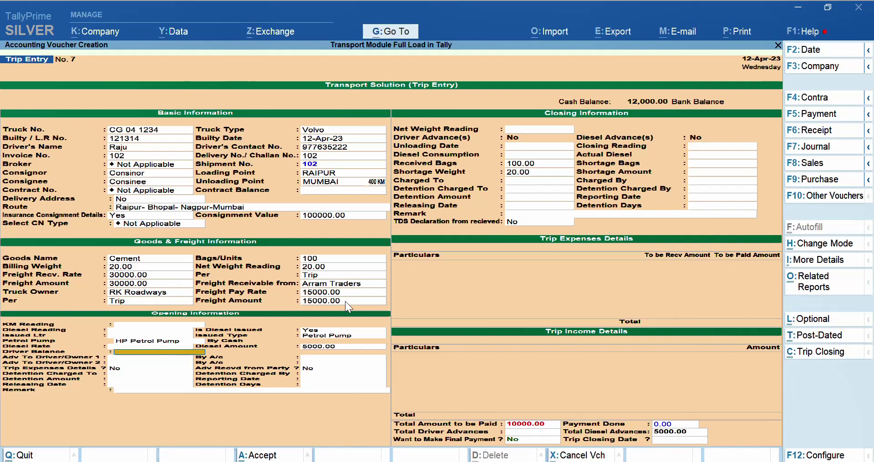
- Enter a first driver/owner advance of 2500 paid from Cash, with no second advance and no trip expenses
key(Return)
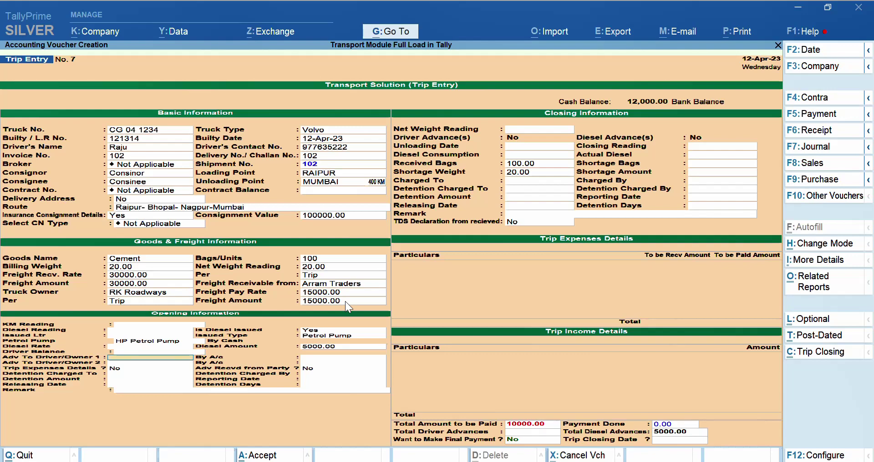
text(2500)
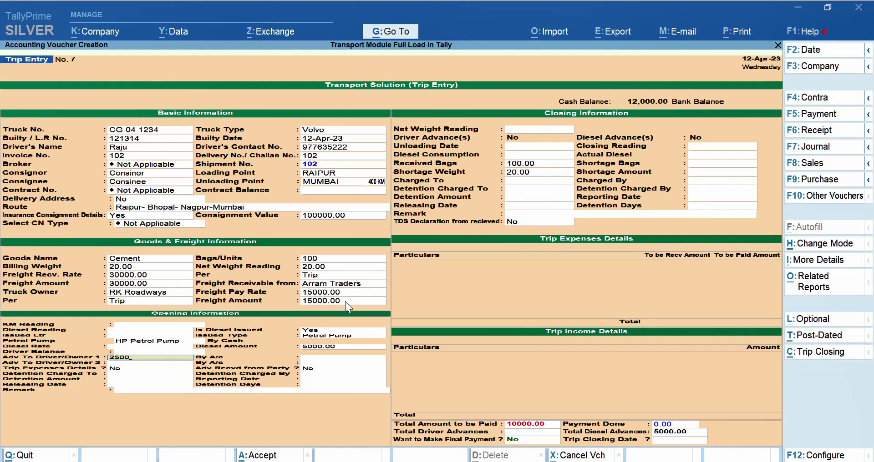
key(Return)
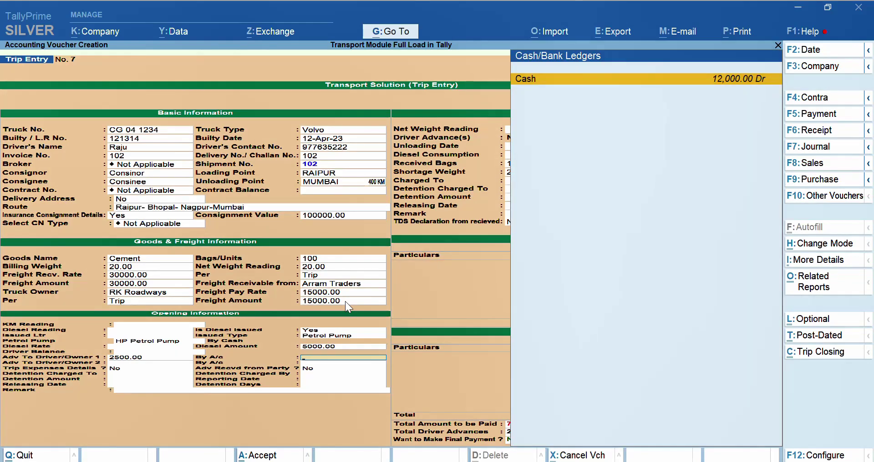
key(Return)
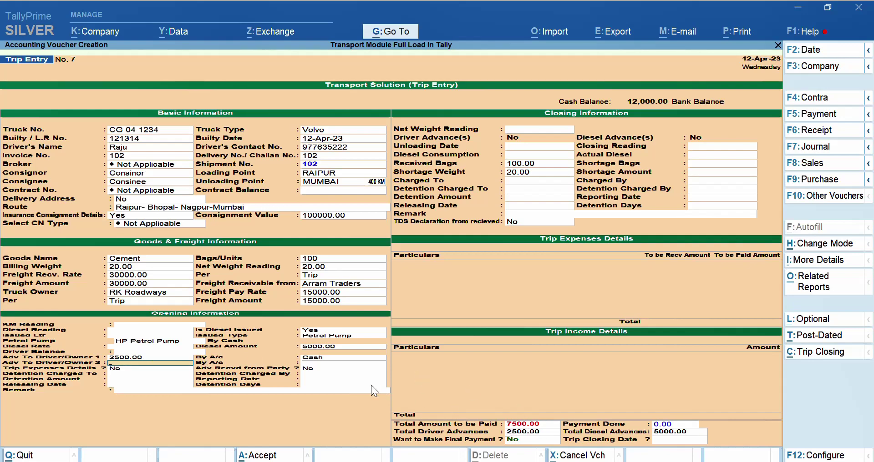
key(Return)
key(Return)
key(Return)
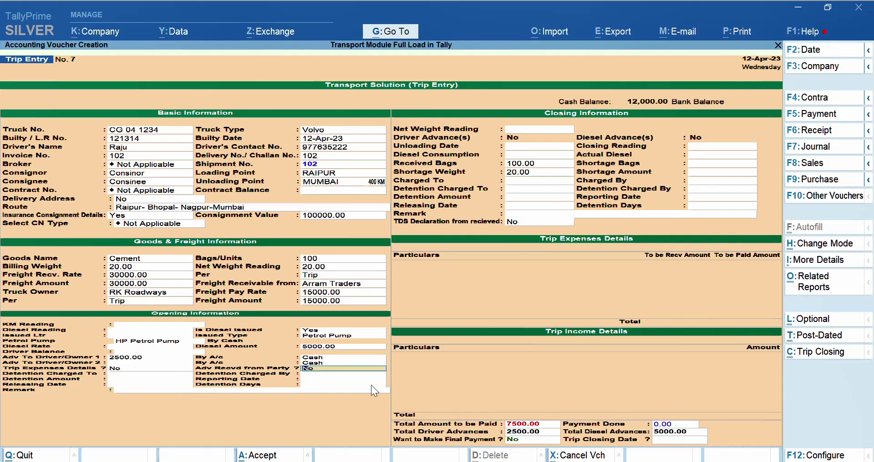
- Record an advance of 5000 received from the party and accept its details
text(y)
key(Return)
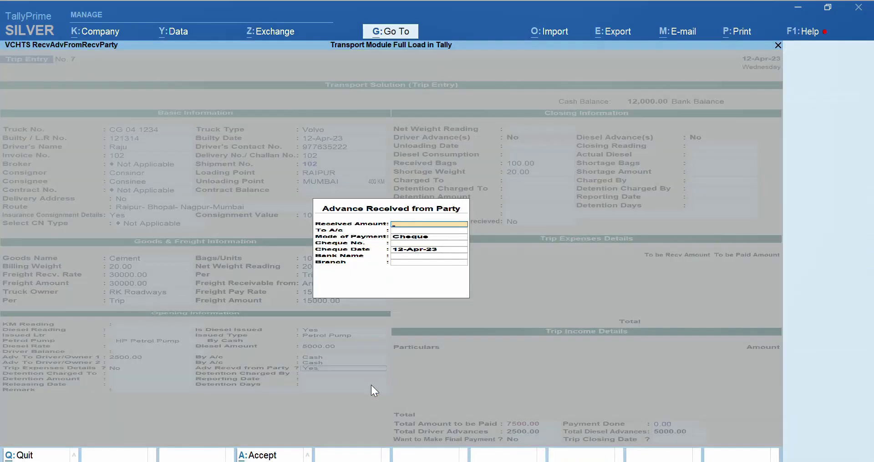
text(50)
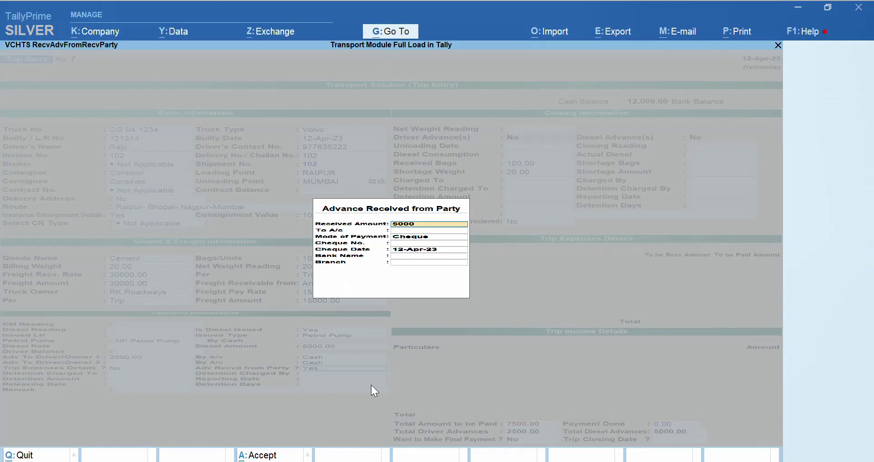
text(00)
key(Return)
key(ctrl+a)
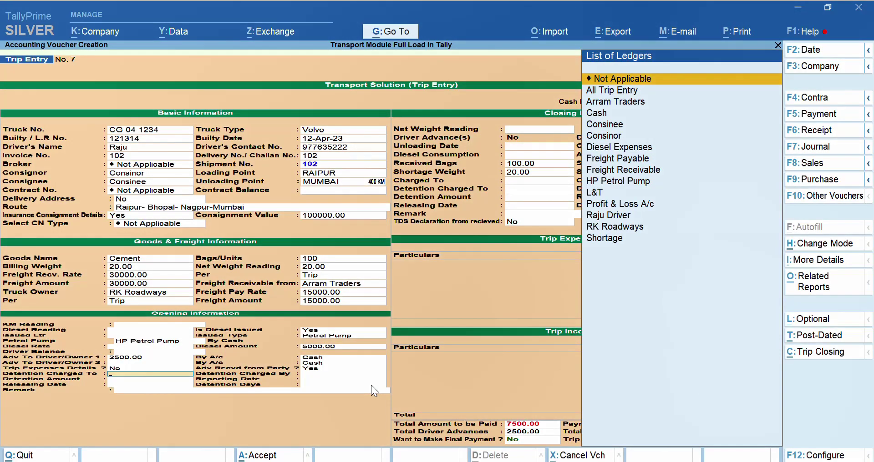
- Leave detention as Not Applicable, save the trip entry, acknowledge the created vouchers and return to the Gateway of Transport
key(Return)
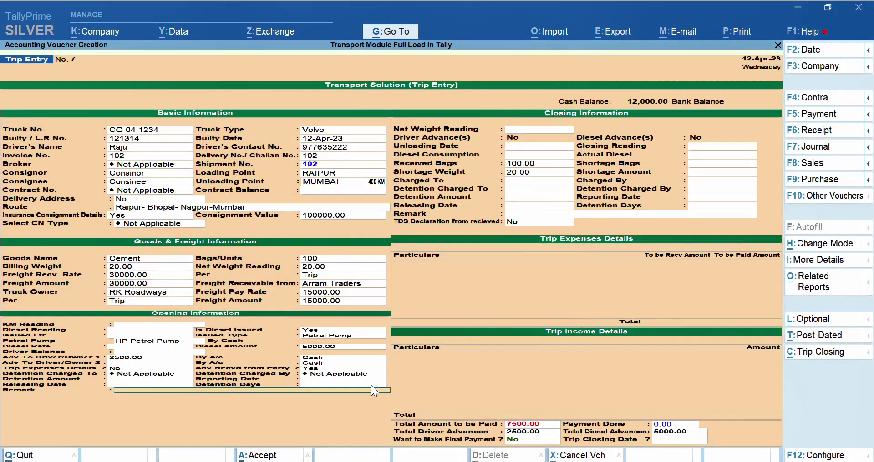
key(Return)
key(Return)
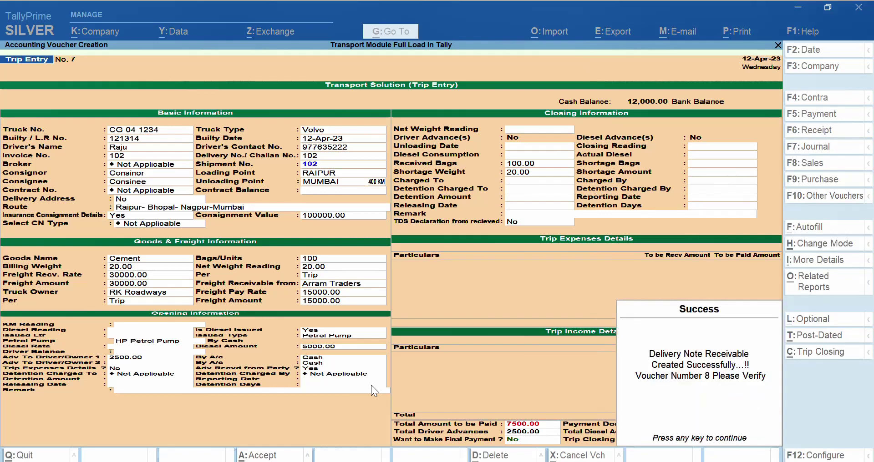
click(685, 395)
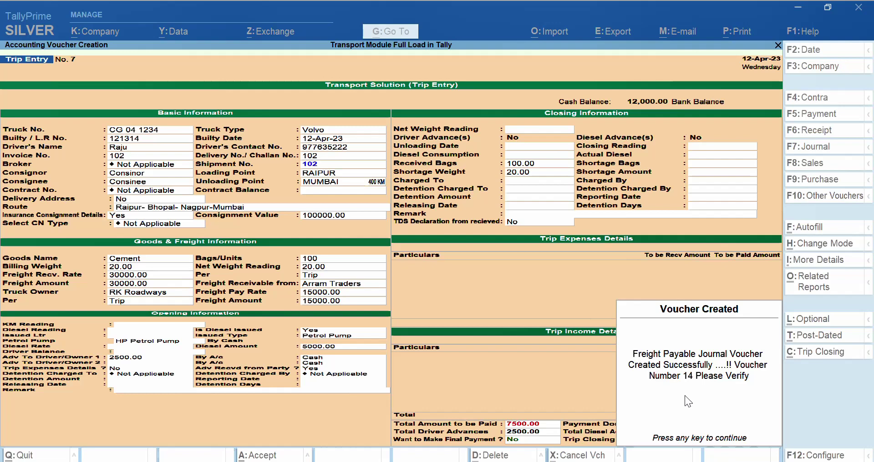
click(685, 396)
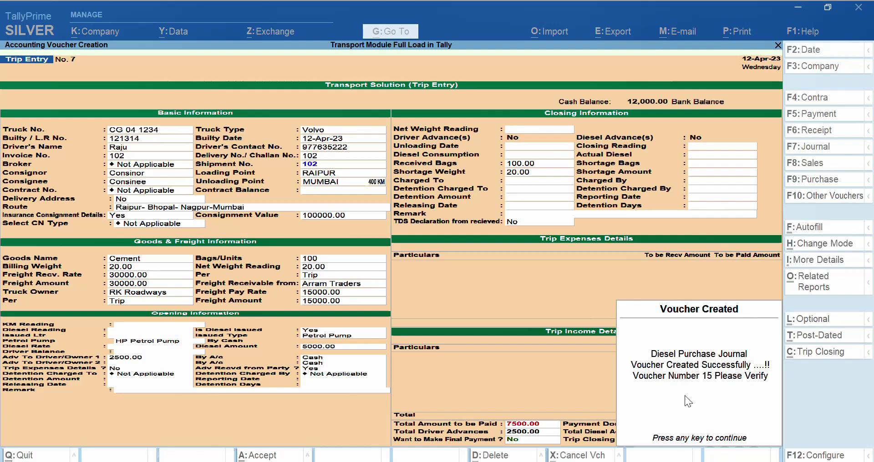
click(684, 396)
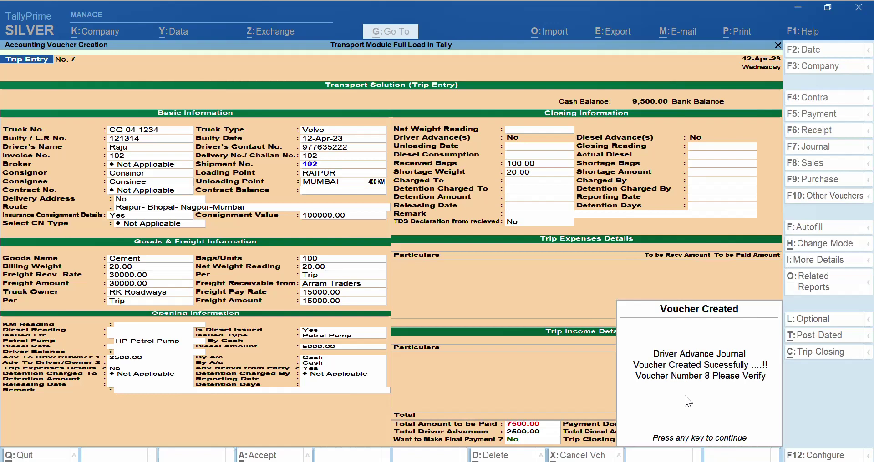
click(685, 395)
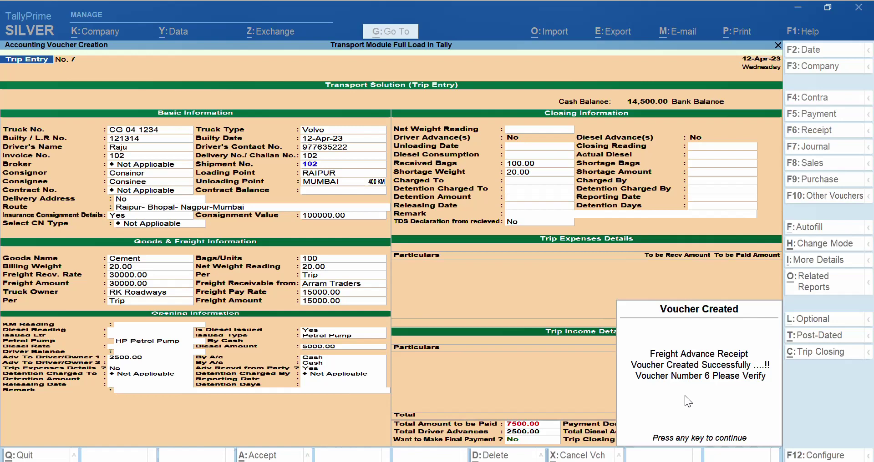
click(685, 395)
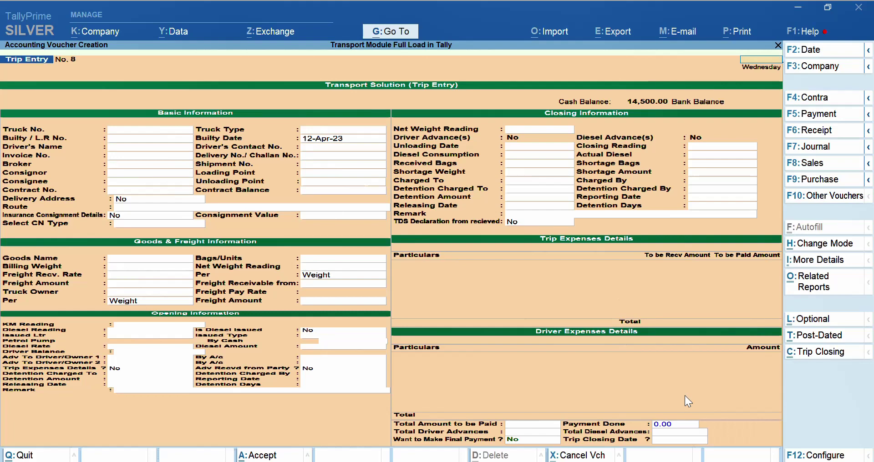
key(Escape)
key(Return)
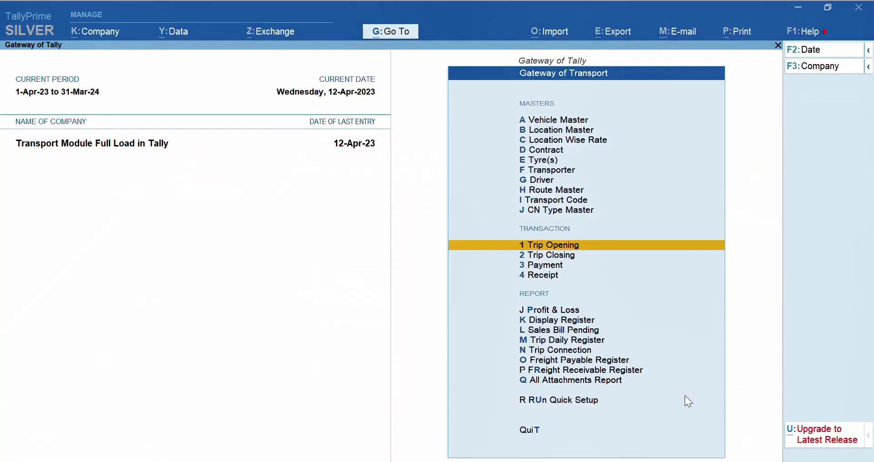
- Check the saved trip in the Trip Closing list of pending trips and return to the Gateway of Transport
key(Down)
key(Return)
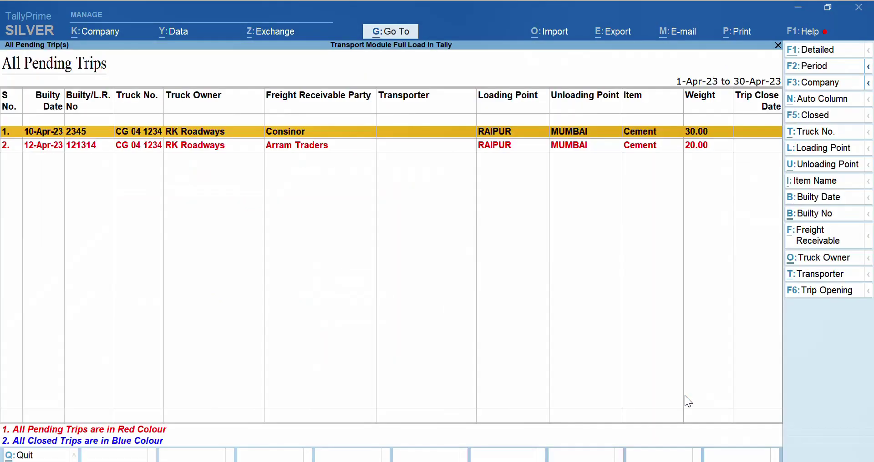
key(Down)
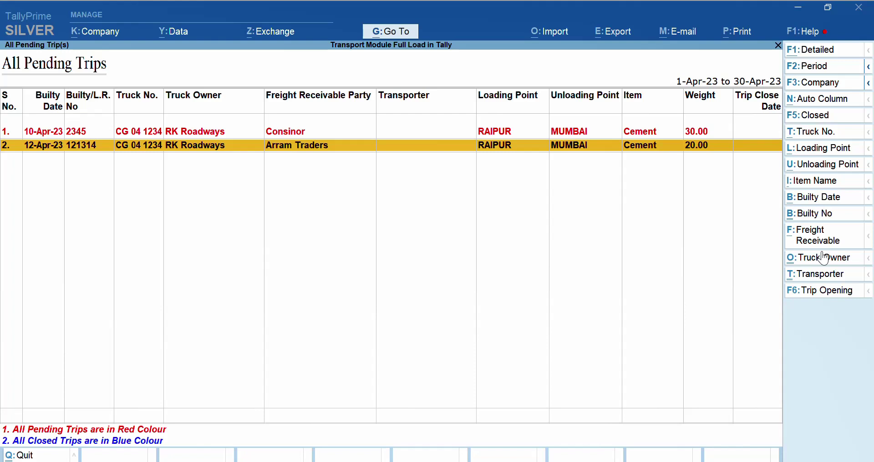
key(Escape)
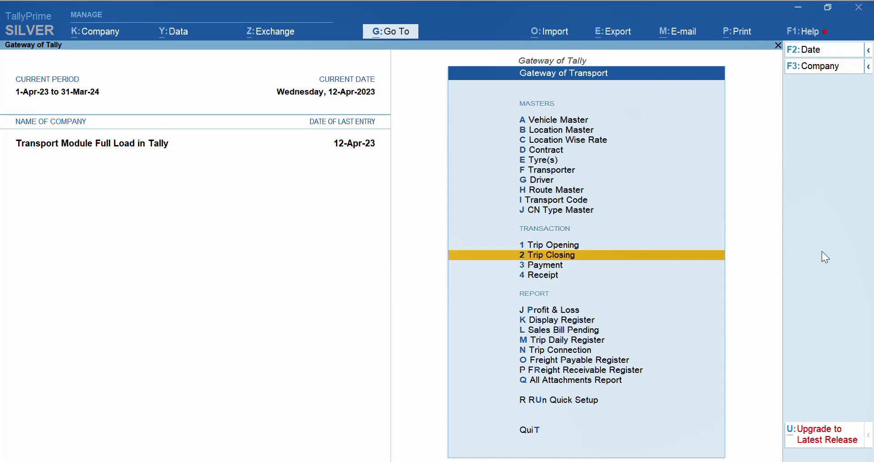
- Open the Trip Daily Register for the period 1-Apr-23 to 12-Apr-23 and go through the listed trips
key(Down)
key(Down)
key(Down)
key(Down)
key(Down)
key(Down)
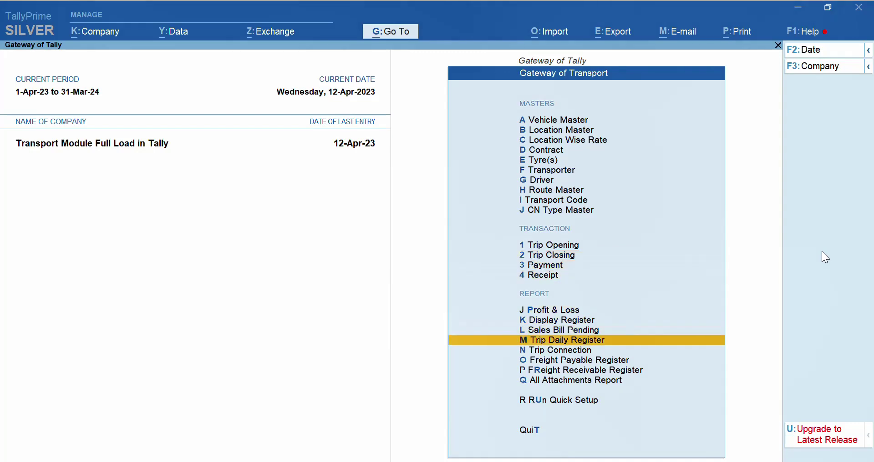
key(Return)
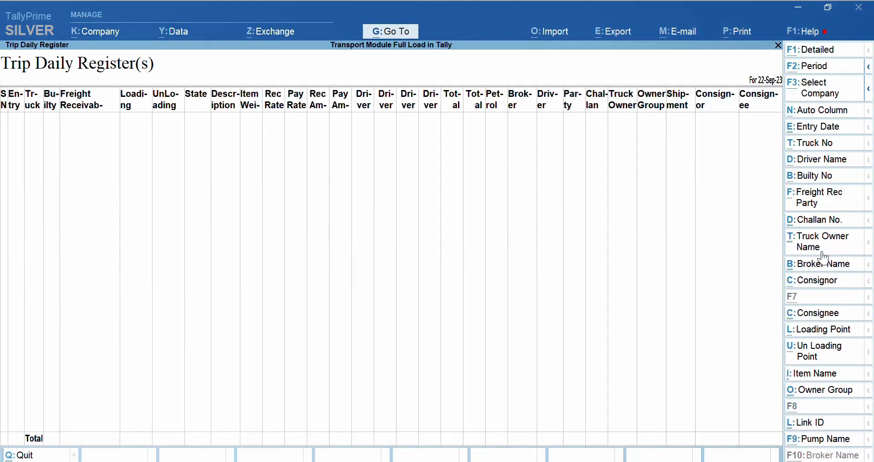
key(F2)
key(Return)
key(Return)
key(Down)
key(Down)
key(Down)
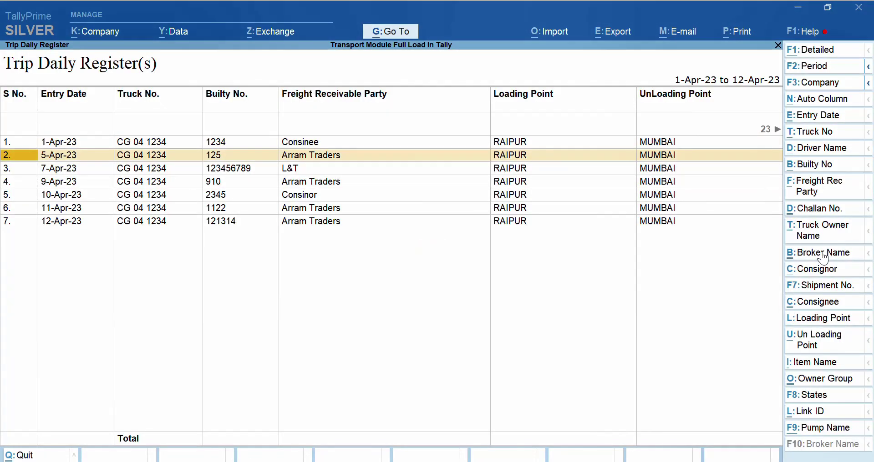
- Look over the remaining trips in the Trip Daily Register and return to the Gateway of Transport
key(Down)
key(Down)
key(Down)
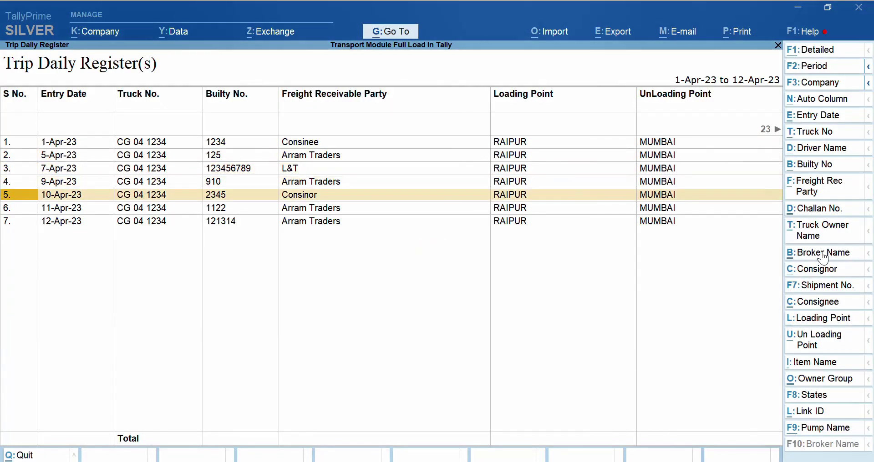
key(Escape)
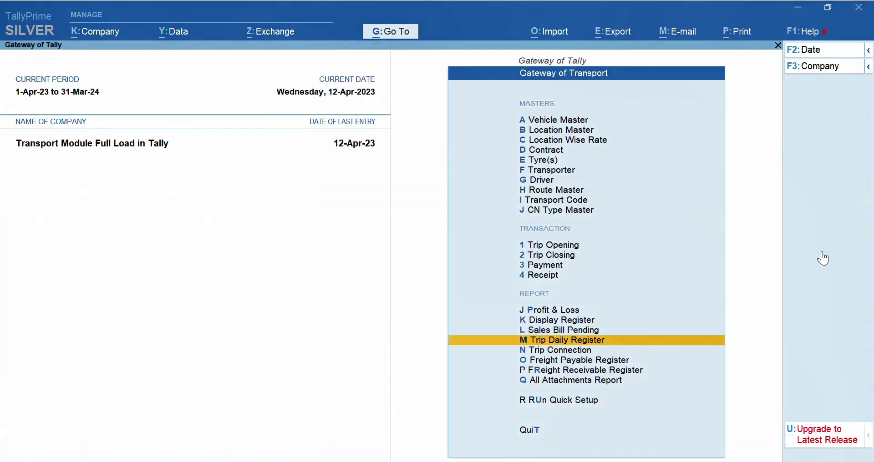
- Open the Trip Connection report for 12-Apr-23 only and expand the trip to its detailed list of connected vouchers
key(Down)
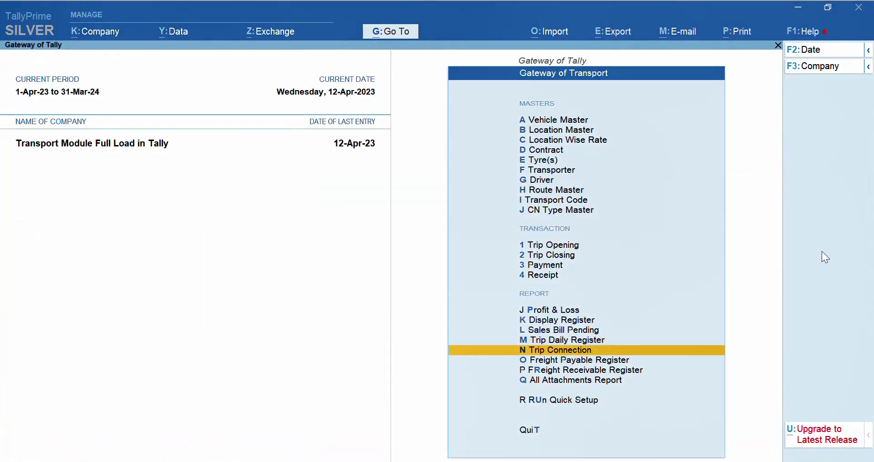
key(Return)
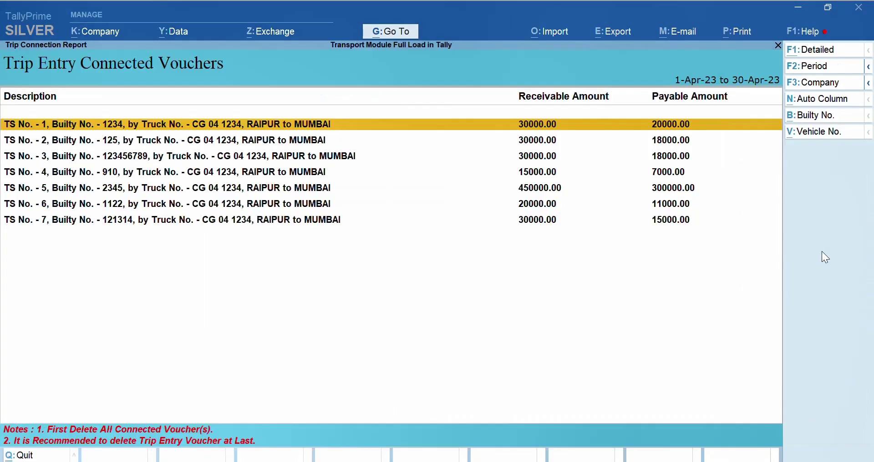
click(818, 70)
text(12)
key(Return)
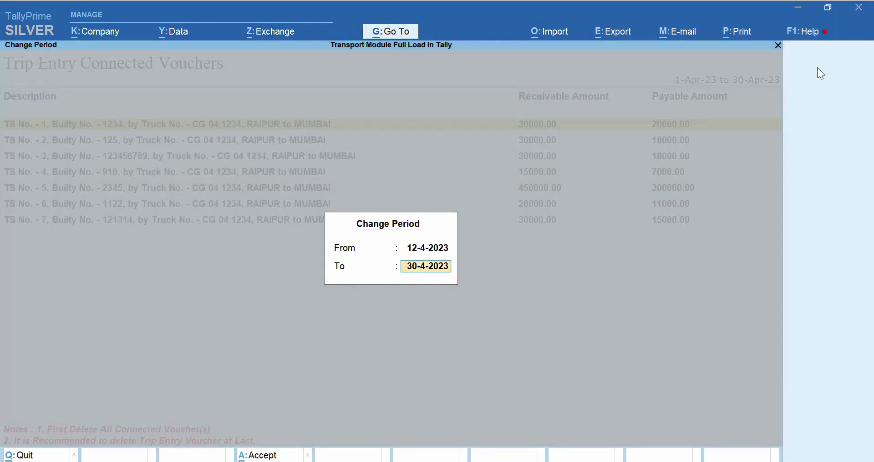
text(12)
key(Return)
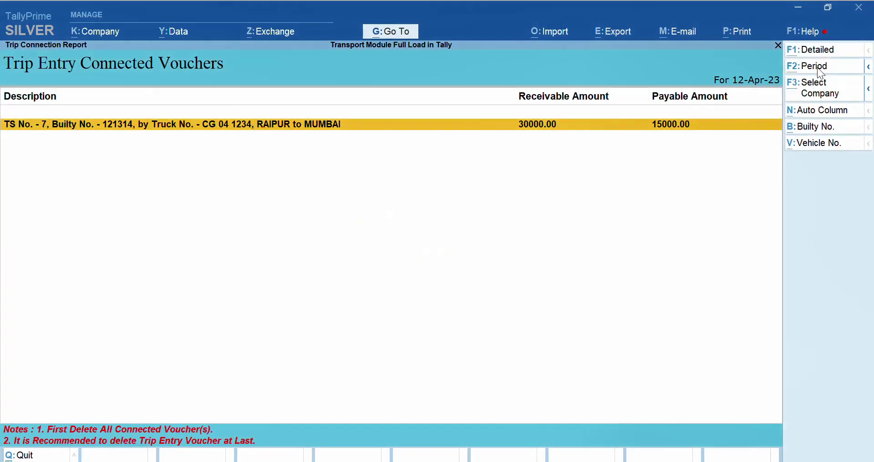
key(alt+F1)
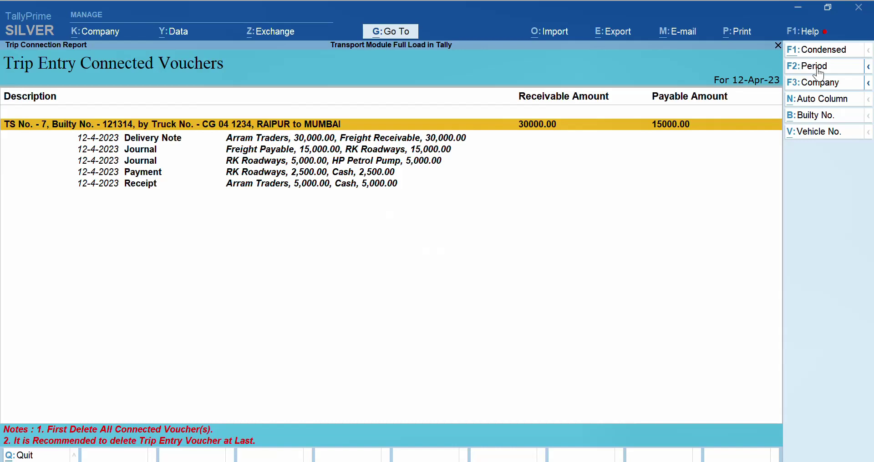
- Inspect the trip's Delivery Note and its Freight Payable journal voucher, leaving both unchanged
key(Down)
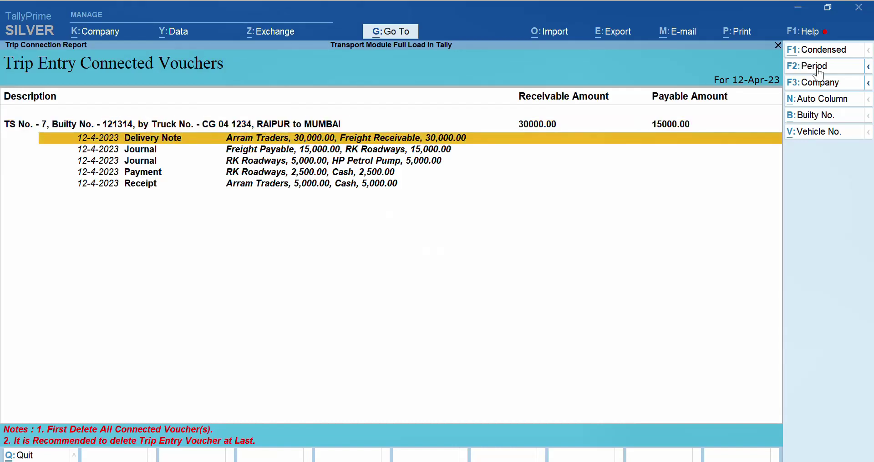
key(Return)
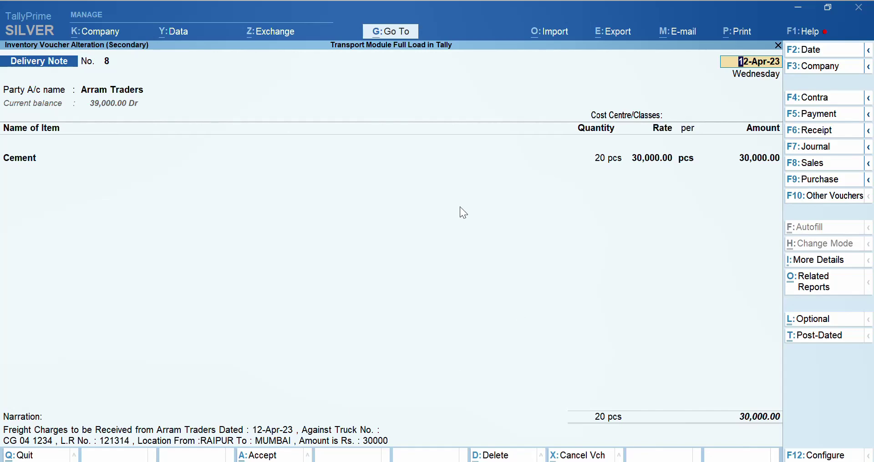
key(ctrl+t)
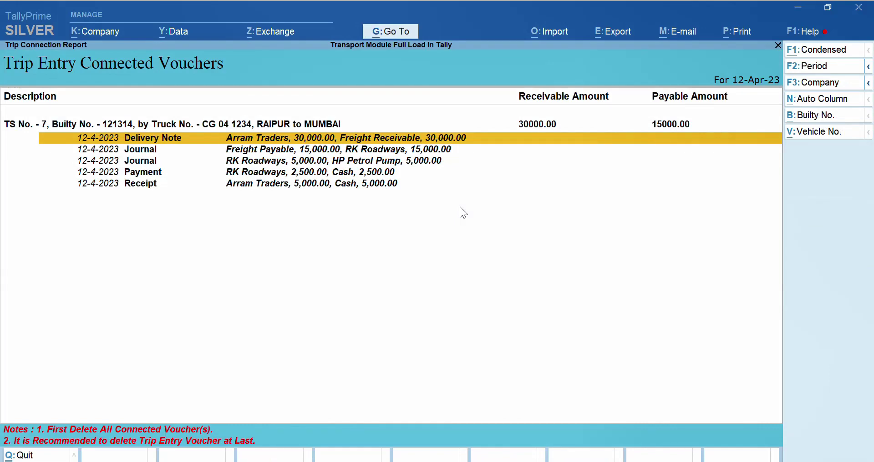
key(Down)
key(Return)
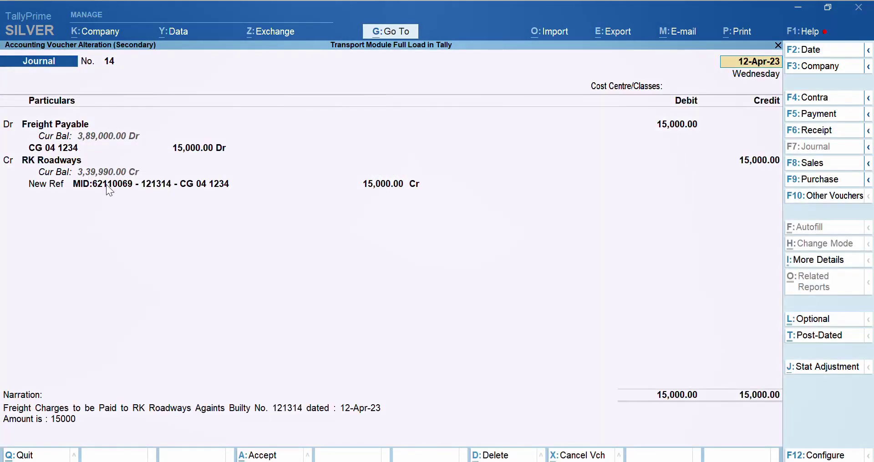
key(ctrl+q)
- Inspect the HP Petrol Pump journal and the cash payment voucher for RK Roadways, leaving both unchanged
key(Down)
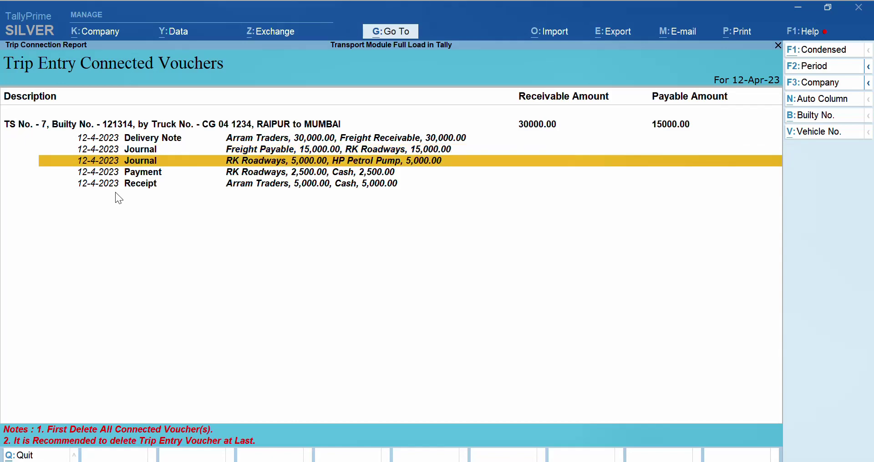
key(Return)
key(ctrl+q)
key(Down)
key(Return)
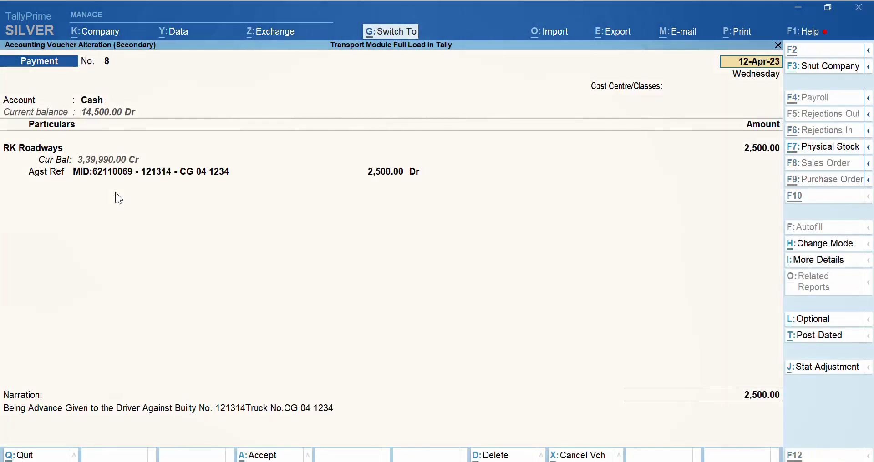
key(ctrl+q)
- Inspect the receipt voucher for the Arram Traders advance and return to the Gateway of Transport
key(Down)
key(Return)
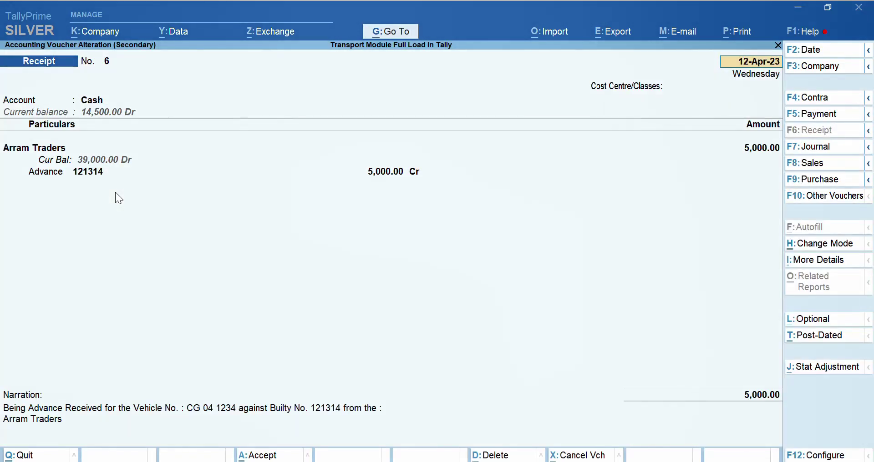
key(ctrl+q)
key(y)
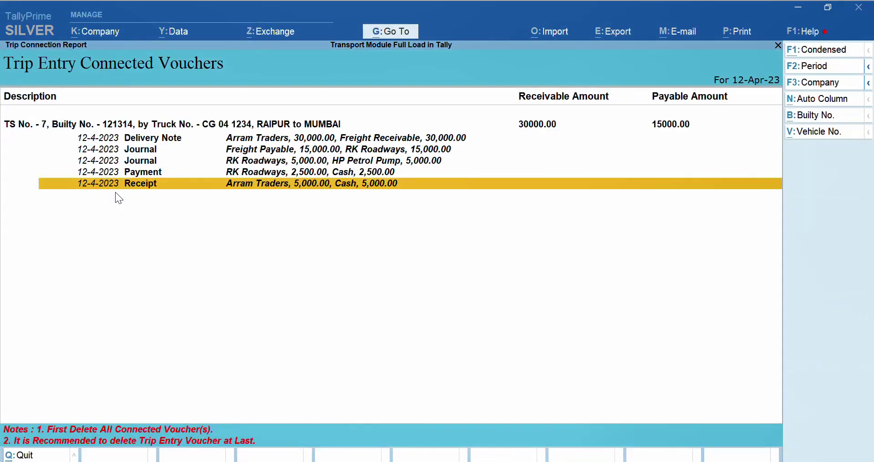
key(Escape)
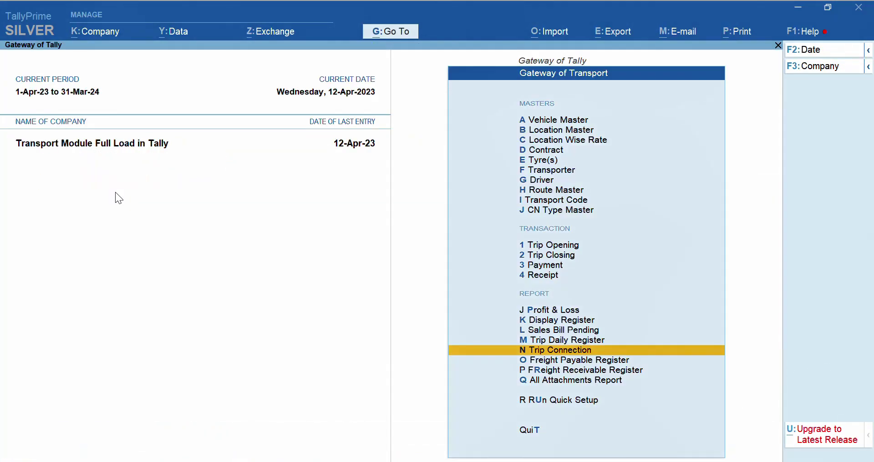
- Open the Freight Payable Register for the party RK Roadways
key(Down)
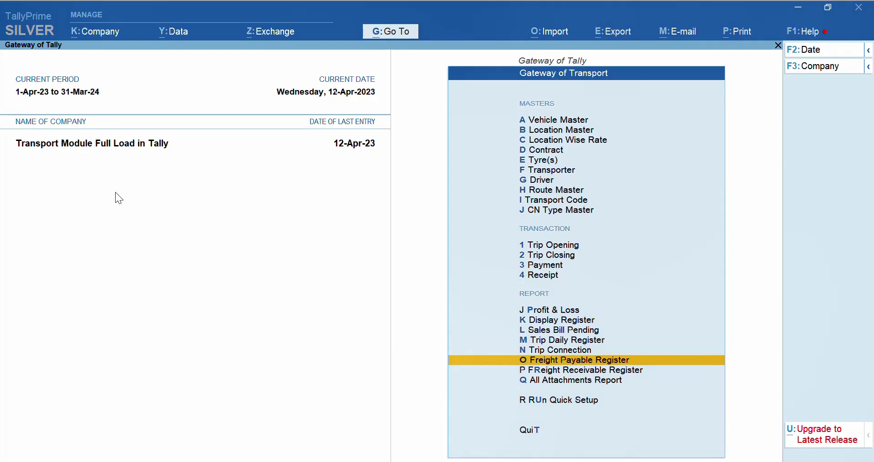
key(Return)
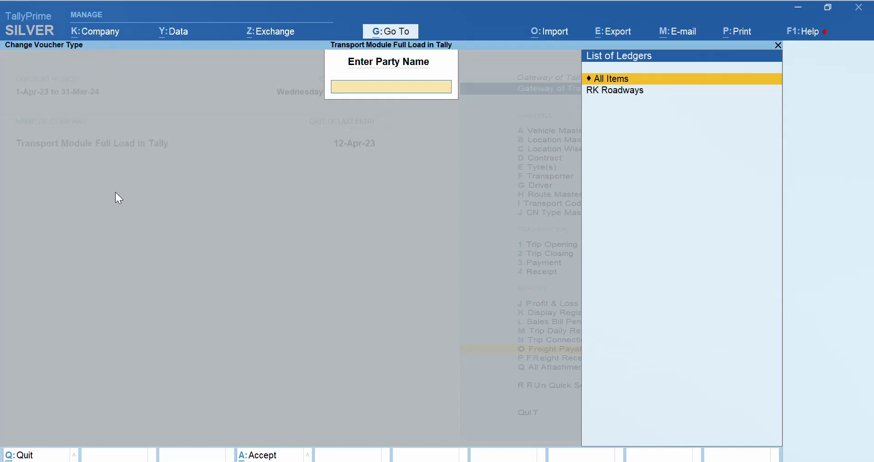
key(Down)
key(Return)
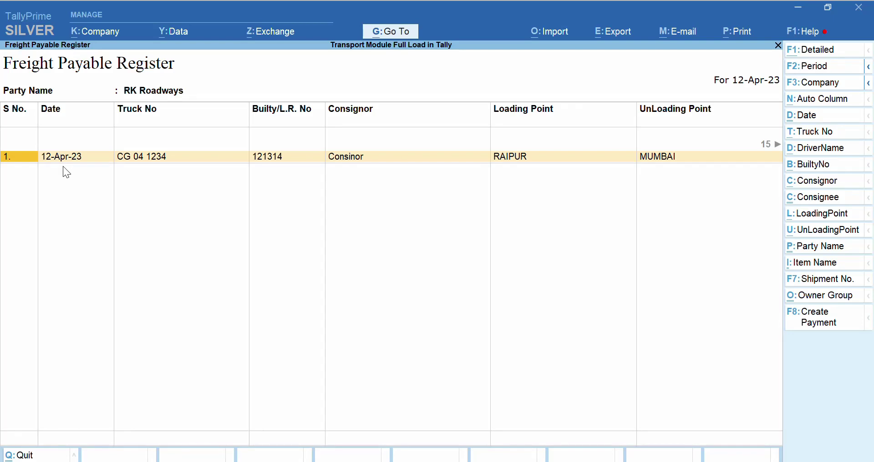
- Examine the trip's freight payable columns through to Paid and Balance, and return to the Gateway of Transport
key(Right)
key(Right)
key(Right)
key(Right)
key(Right)
key(Right)
key(Right)
key(Right)
key(Right)
key(Right)
key(Right)
key(Right)
key(Right)
key(Right)
key(Right)
key(Right)
key(Right)
key(Right)
key(Right)
key(Right)
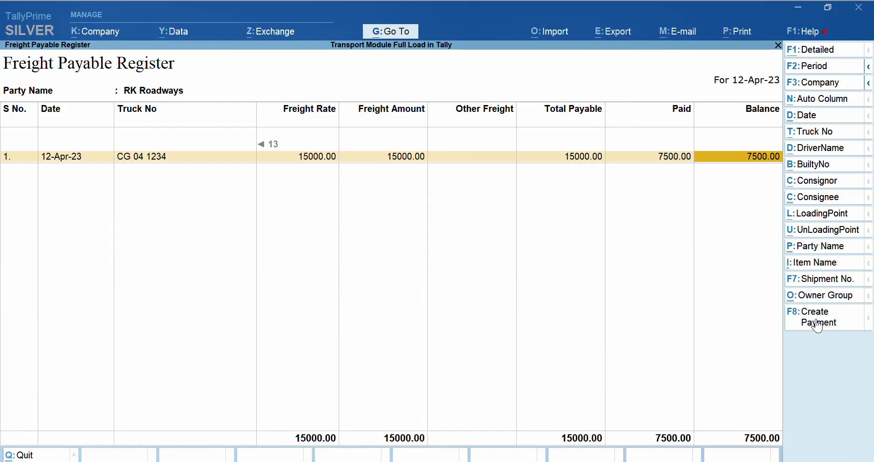
key(Escape)
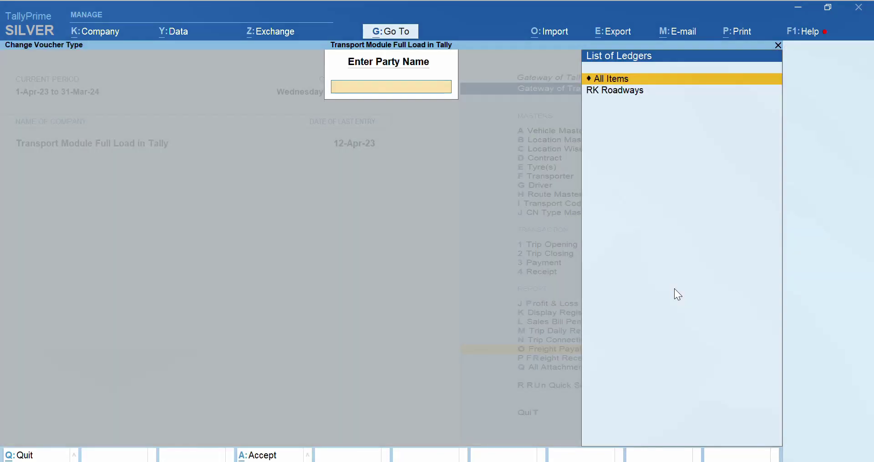
key(Escape)
- Open the Freight Receivable Register and select the 12-Apr-23 trip in it
key(Down)
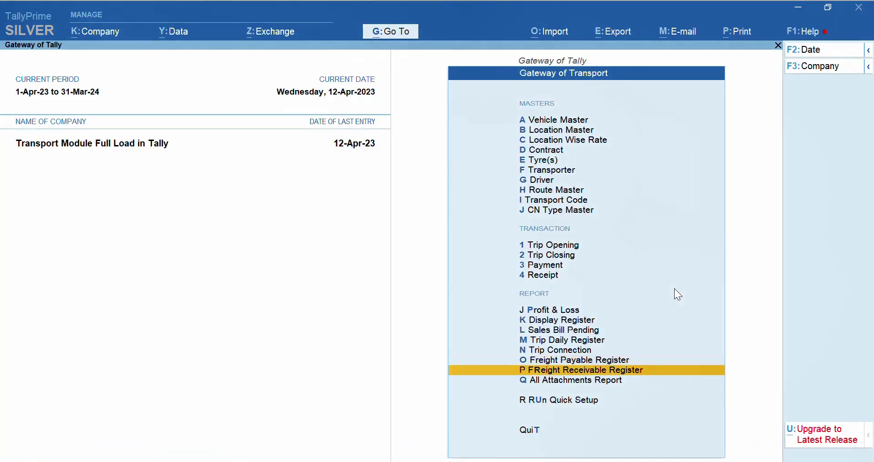
key(Return)
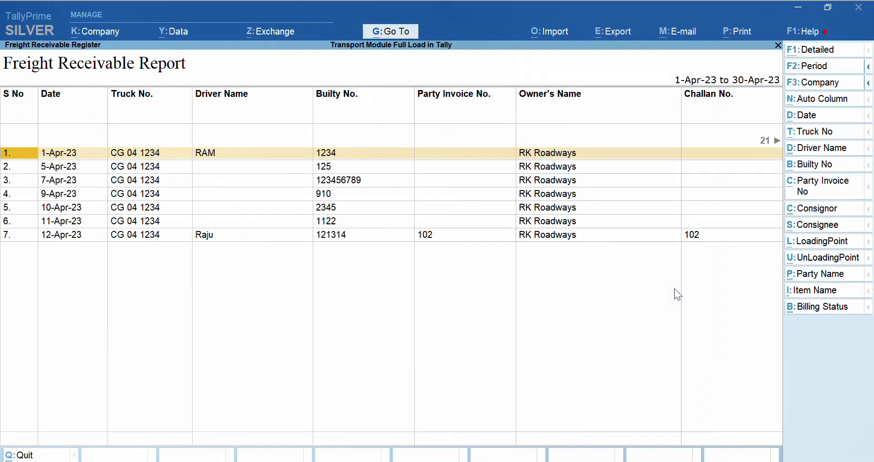
key(Down)
key(Down)
key(Down)
key(Down)
key(Down)
key(Down)
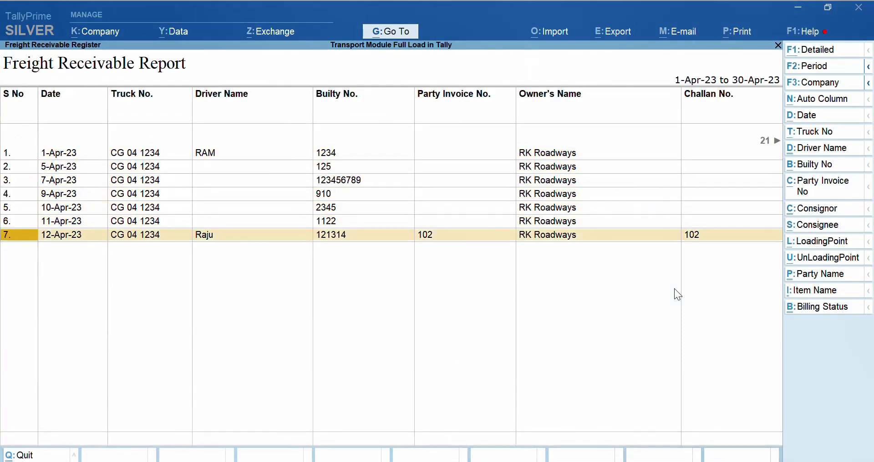
- Go through the 12-Apr-23 trip's columns in the Freight Receivable Report to its Total Receivable amount
key(Right)
key(Right)
key(Right)
key(Right)
key(Right)
key(Right)
key(Right)
key(Right)
key(Right)
key(Right)
key(Right)
key(Right)
key(Right)
key(Right)
key(Right)
key(Right)
key(Right)
key(Right)
key(Right)
key(Right)
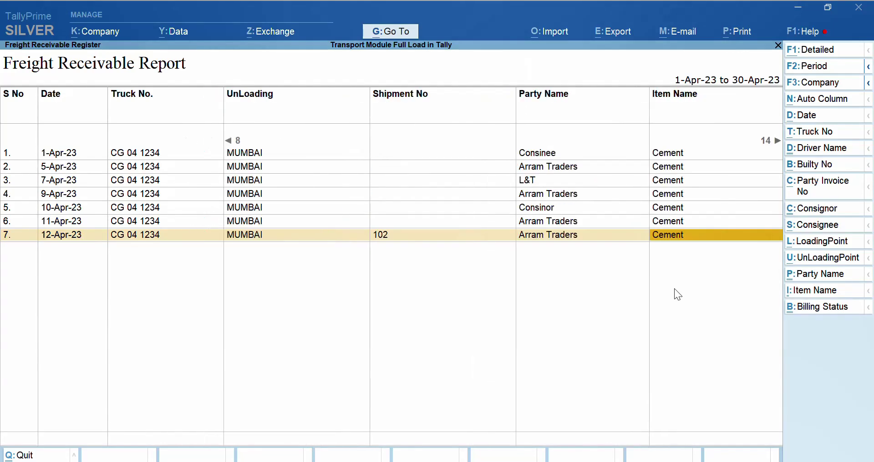
key(Left)
key(Left)
key(Left)
key(Left)
key(Left)
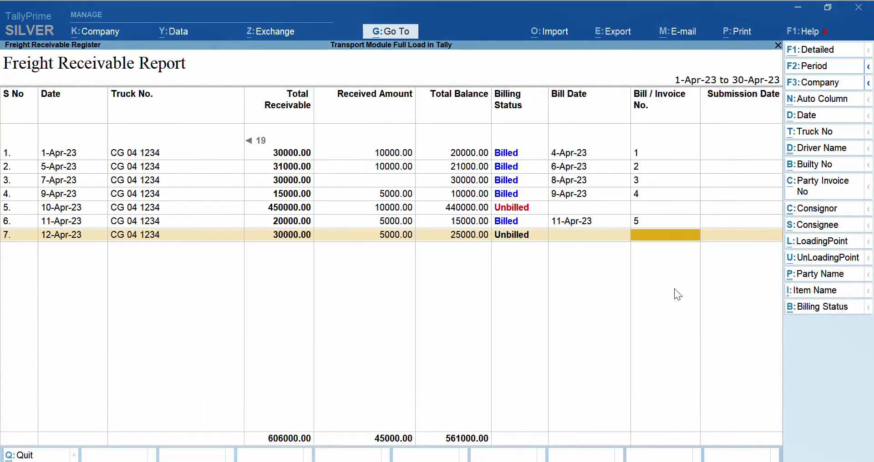
key(Left)
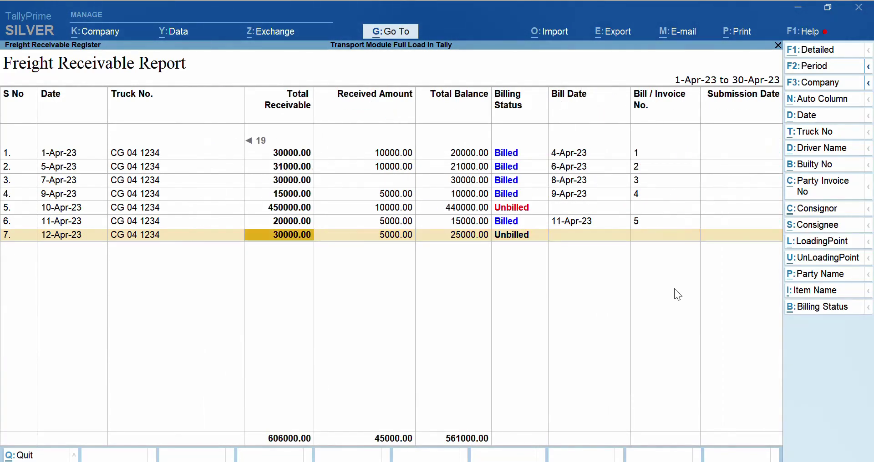
- Examine the 12-Apr-23 trip's received amount, total balance, billing status, bill date and bill number
key(Right)
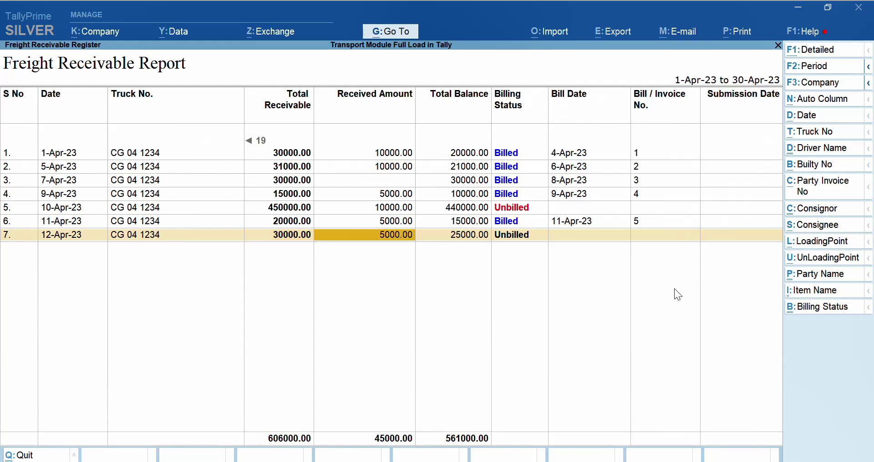
key(Right)
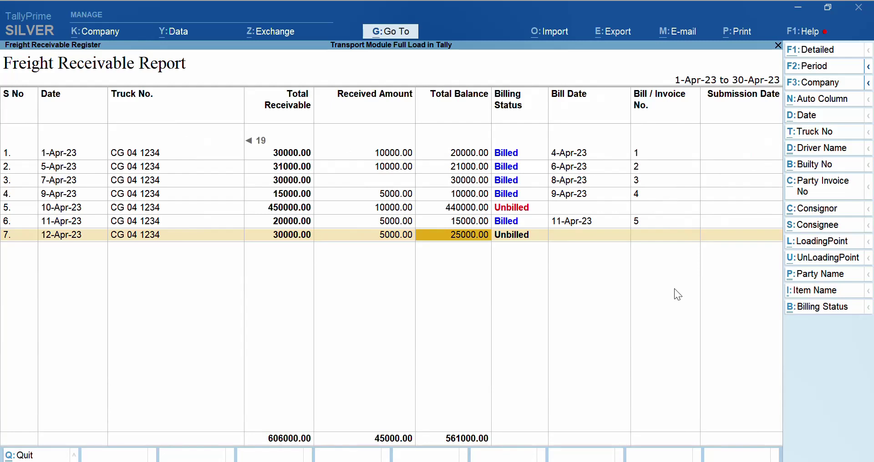
key(Right)
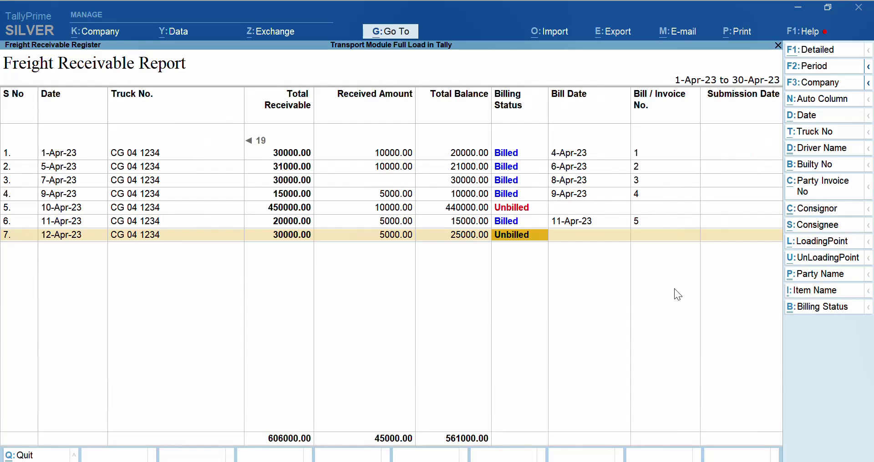
key(Right)
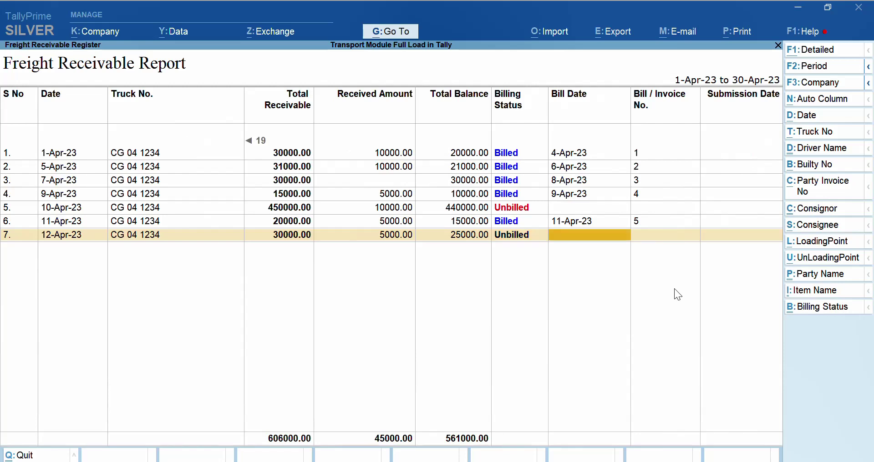
key(Right)
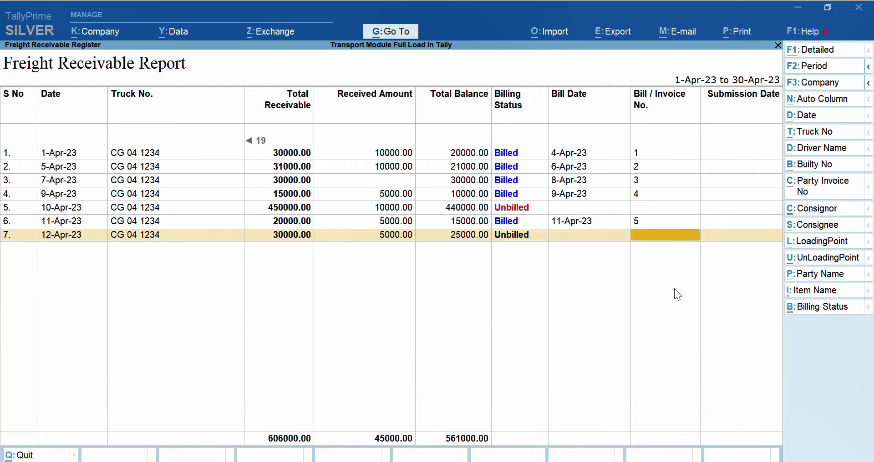
- Check the billing status of the 11-Apr-23 trip and return to the Gateway of Transport
key(Up)
key(Left)
key(Left)
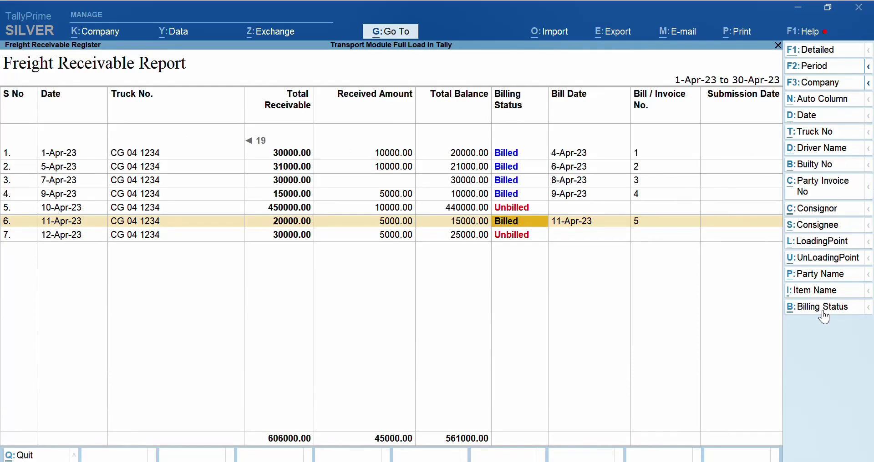
key(Escape)
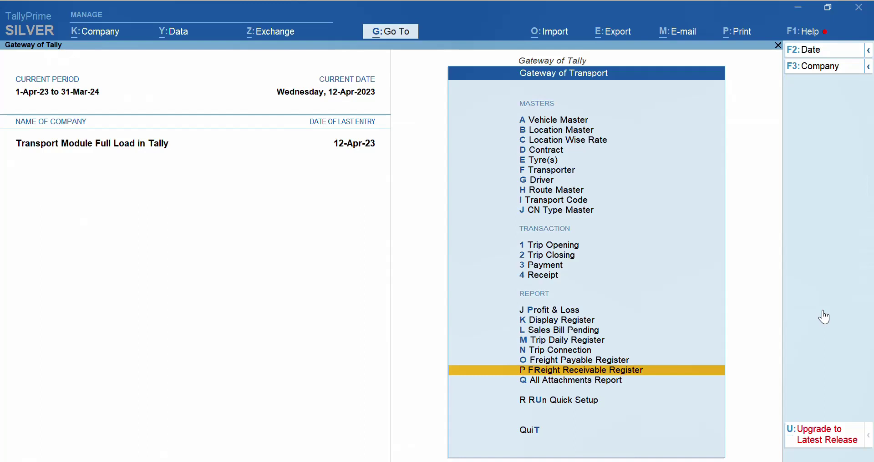
key(ctrl)
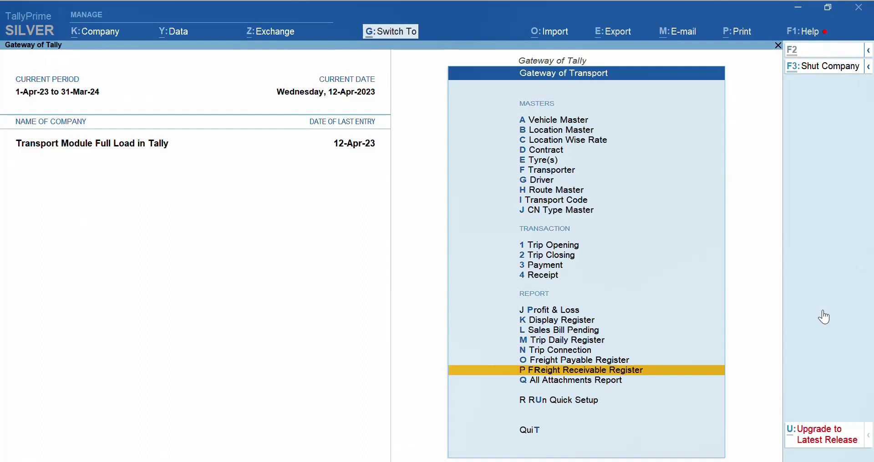